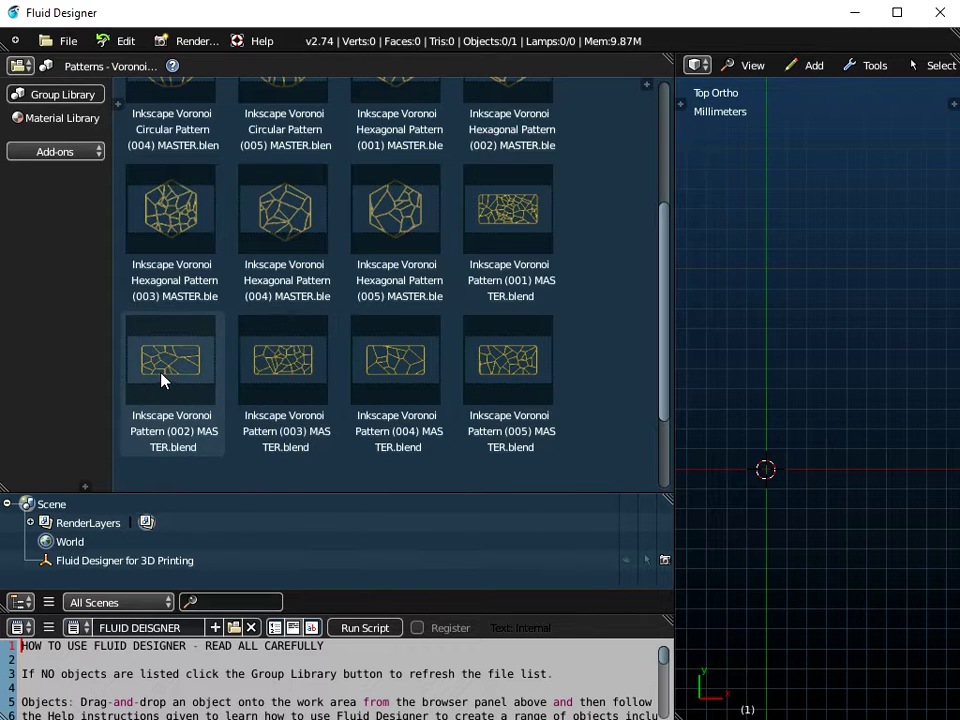
# Load the 65mm ALL UK Sizes 25 - 95 mm Bracelet MASTER model from the Bracelets library into the work area
pyautogui.click(167, 388)
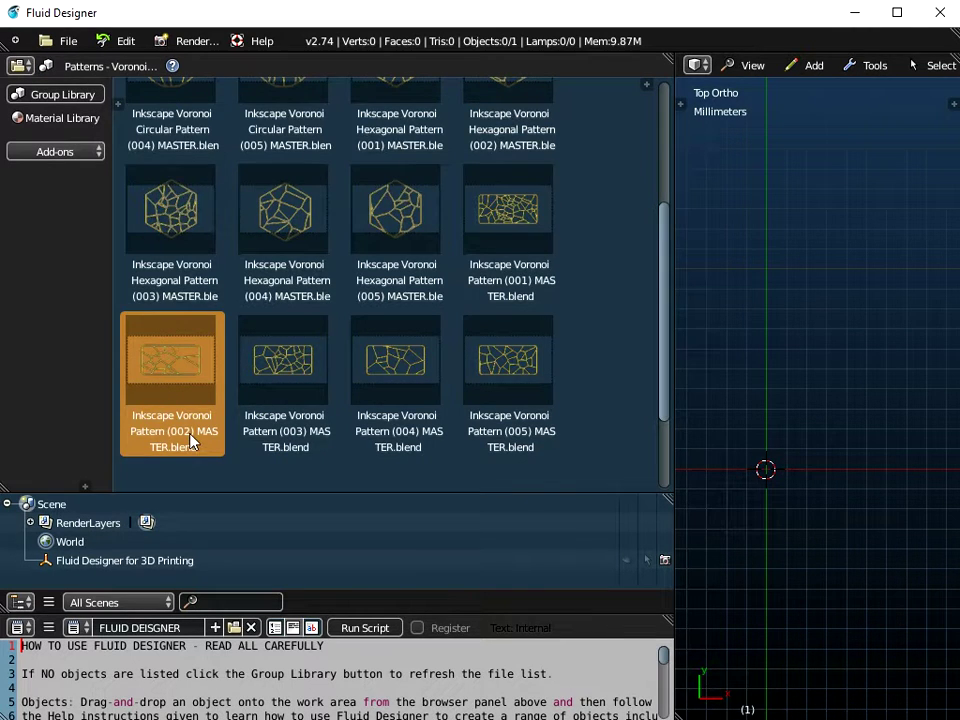
pyautogui.scroll(5, 190, 440)
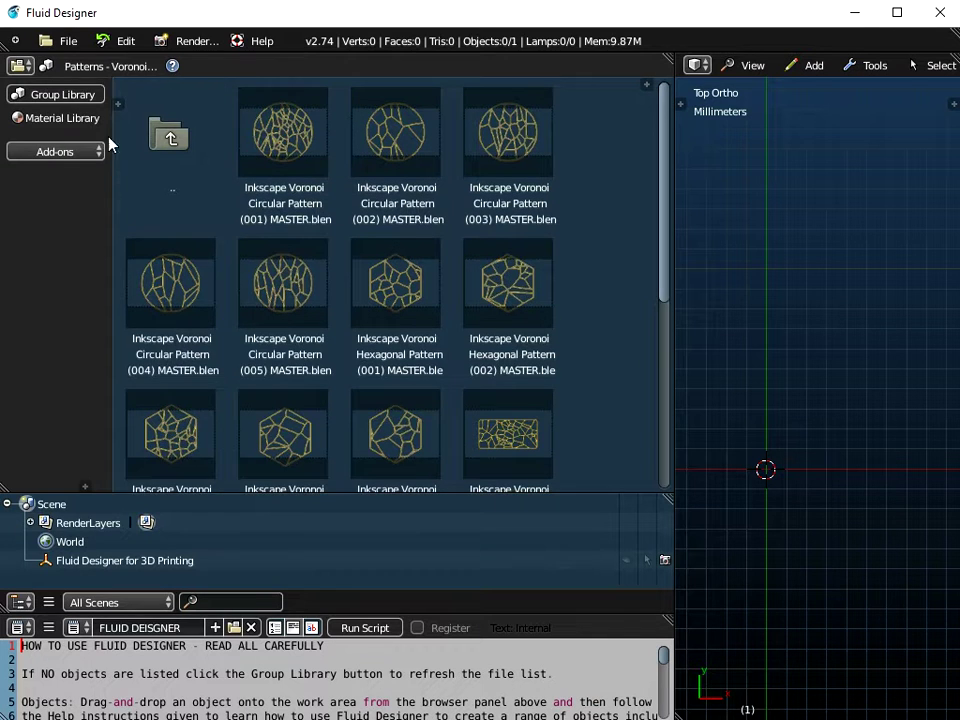
pyautogui.click(107, 66)
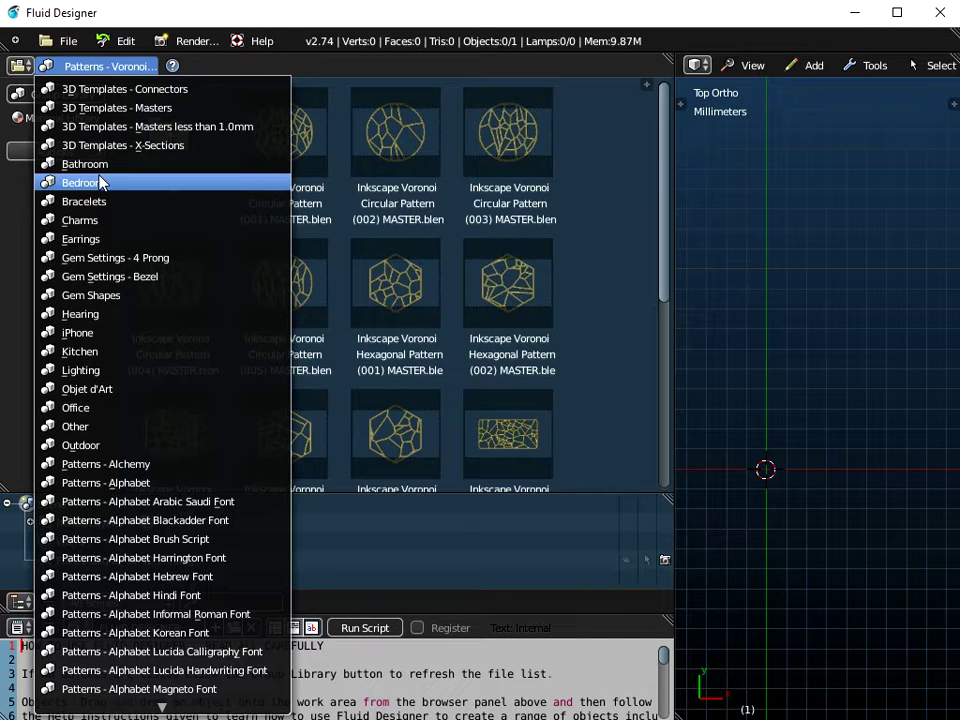
pyautogui.click(78, 202)
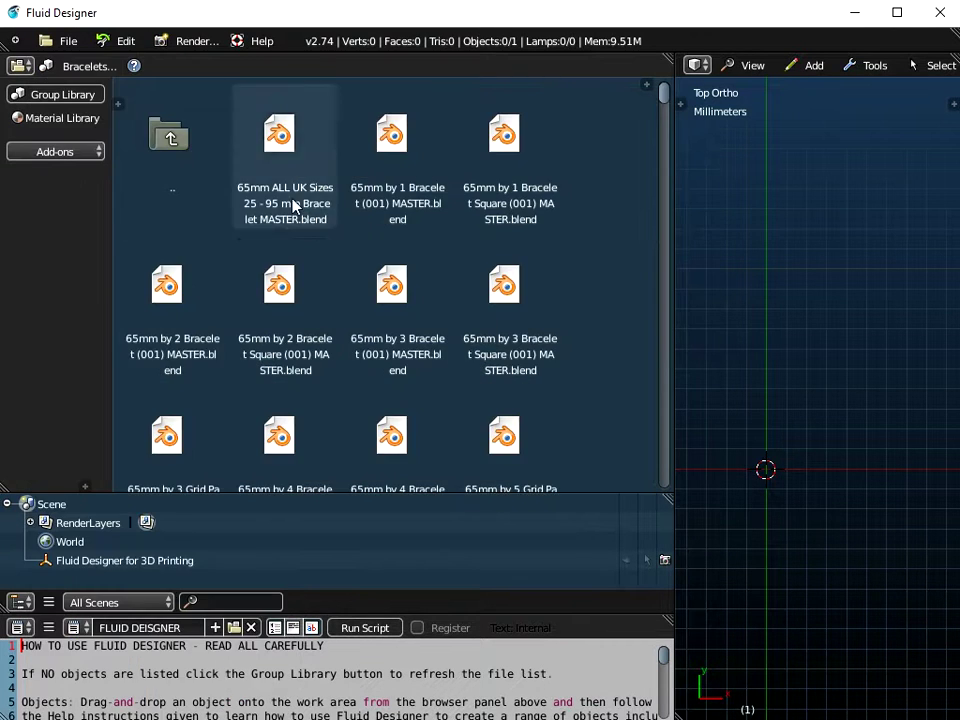
pyautogui.moveTo(285, 138); pyautogui.dragTo(730, 297)
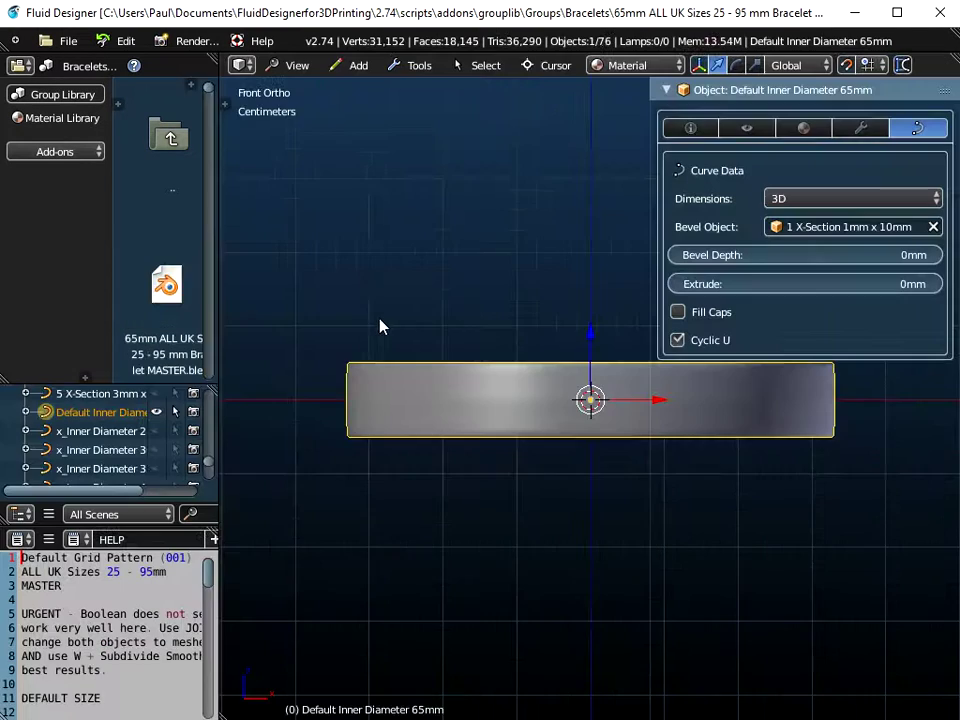
pyautogui.moveTo(379, 257); pyautogui.dragTo(460, 395, button='middle')
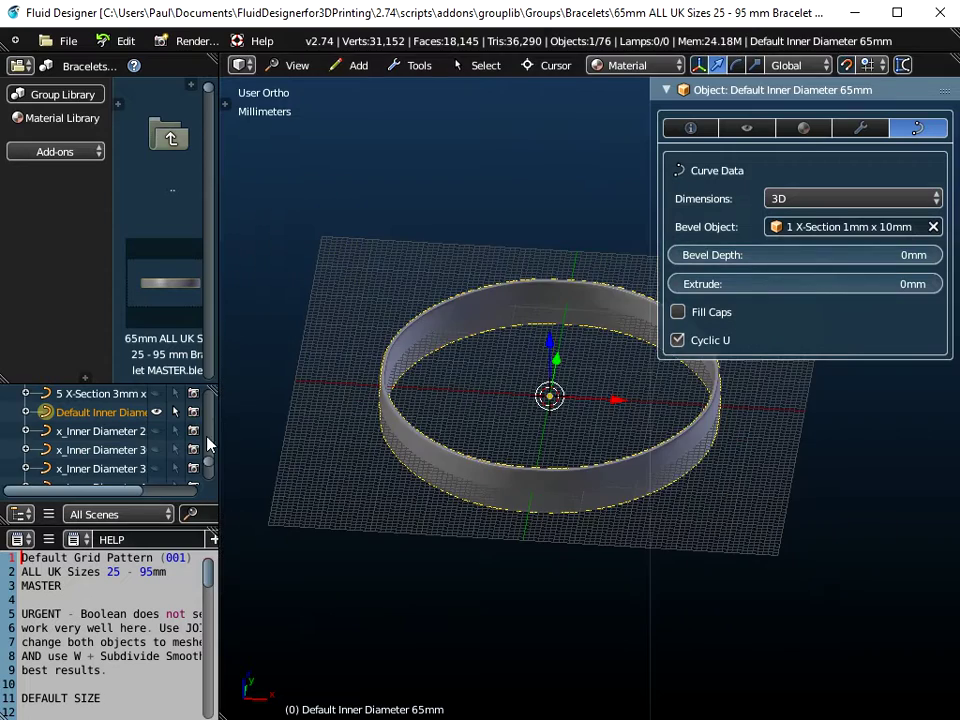
# Clear the bevel object from the Default Inner Diameter 65mm curve, leaving only the plain guide circle
pyautogui.moveTo(219, 420); pyautogui.dragTo(290, 430)
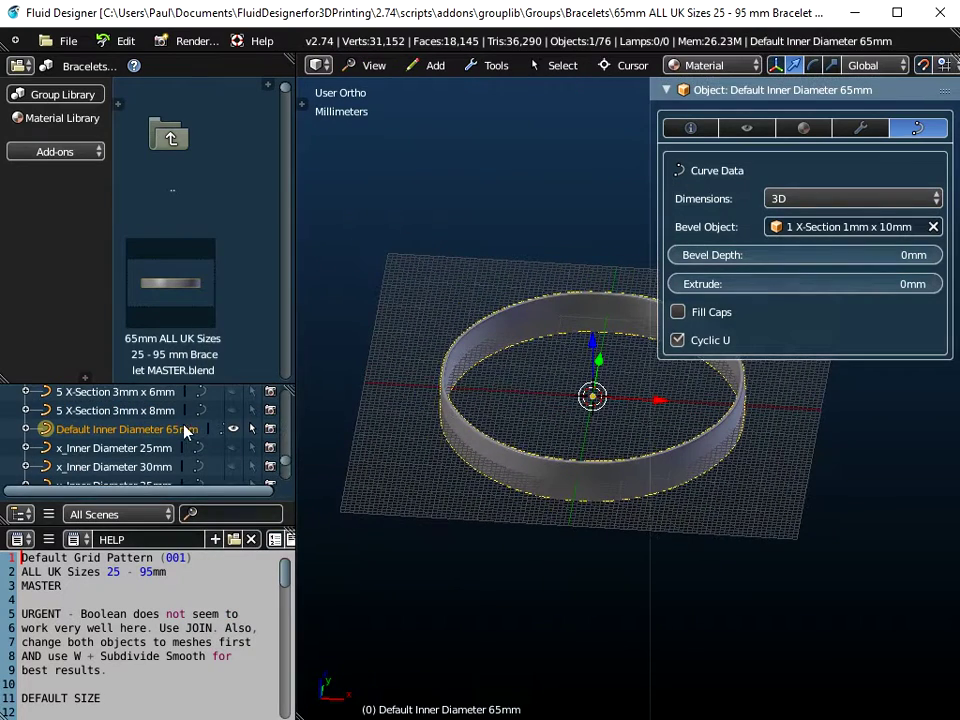
pyautogui.scroll(-5, 174, 440)
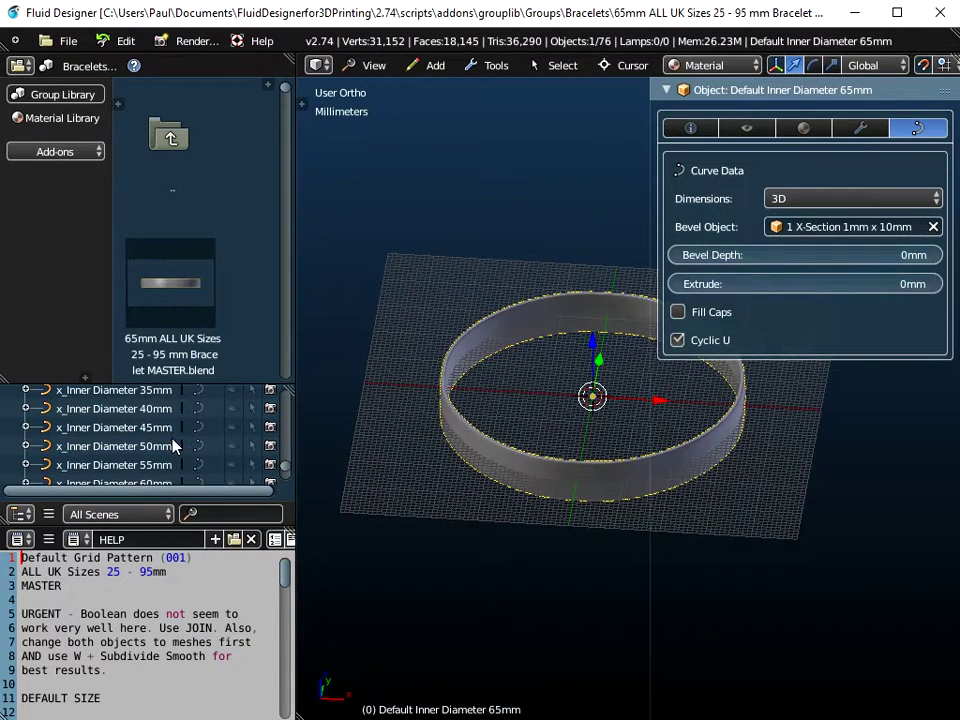
pyautogui.scroll(7, 174, 446)
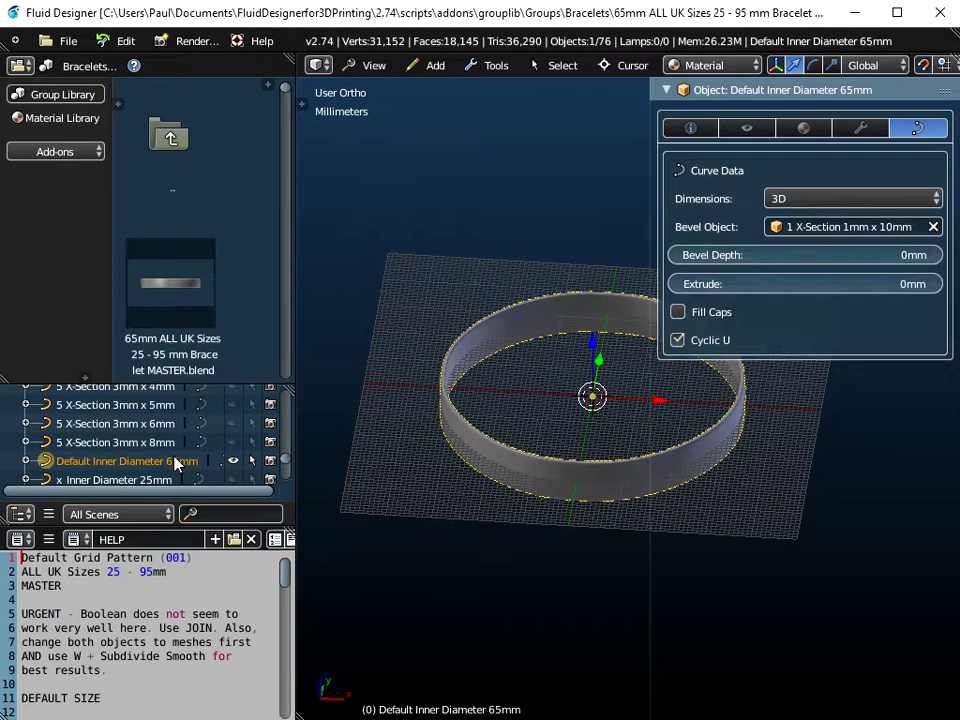
pyautogui.scroll(3, 176, 452)
pyautogui.moveTo(520, 357); pyautogui.dragTo(808, 314, button='middle')
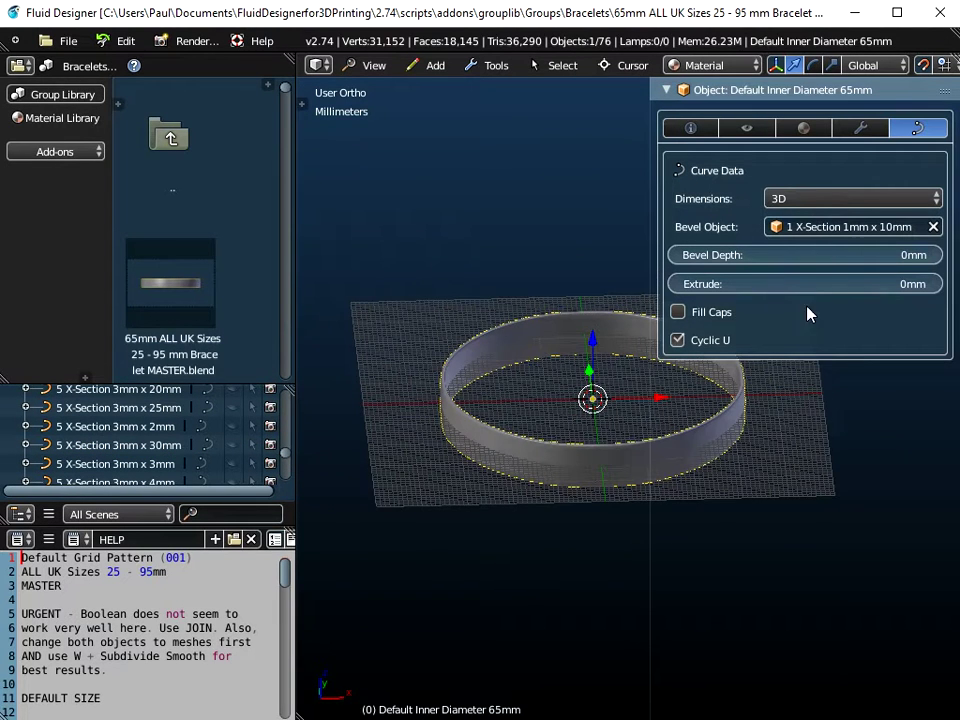
pyautogui.click(934, 228)
pyautogui.moveTo(647, 251); pyautogui.dragTo(756, 242)
pyautogui.moveTo(700, 300); pyautogui.dragTo(639, 354, button='middle')
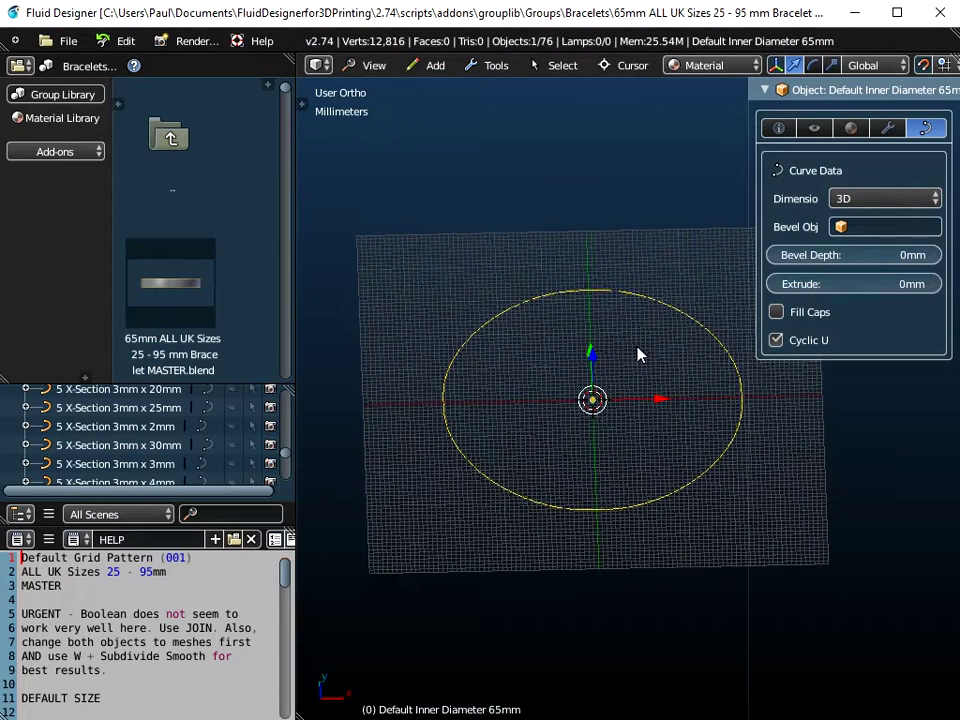
# Append the Inkscape Voronoi Pattern (002) object from its MASTER.blend file in the Patterns - Voronoi library folder
pyautogui.click(72, 45)
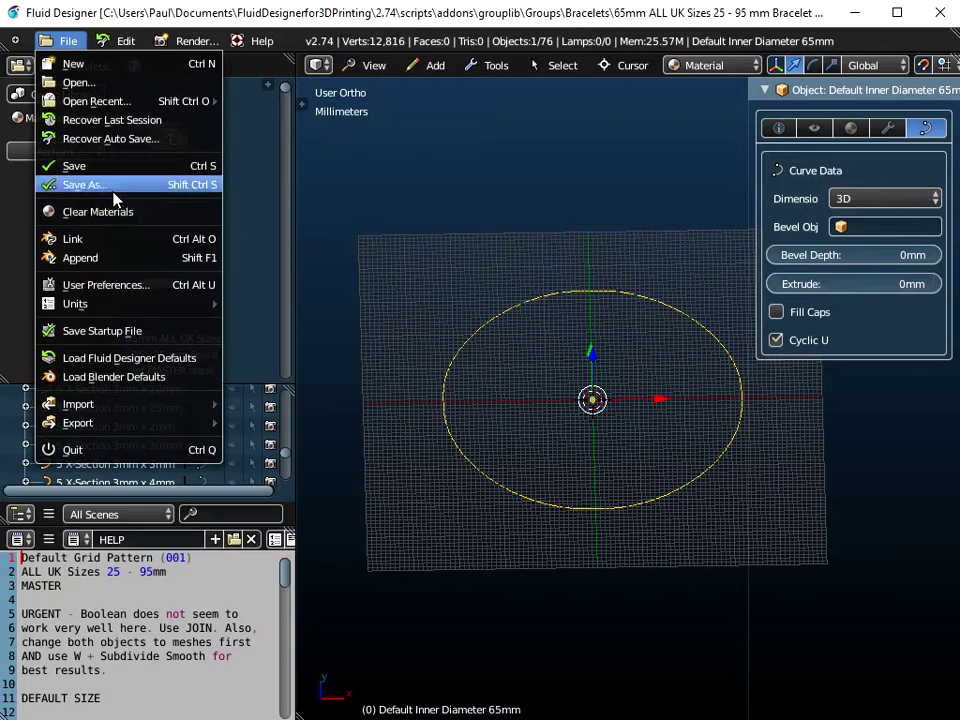
pyautogui.click(75, 258)
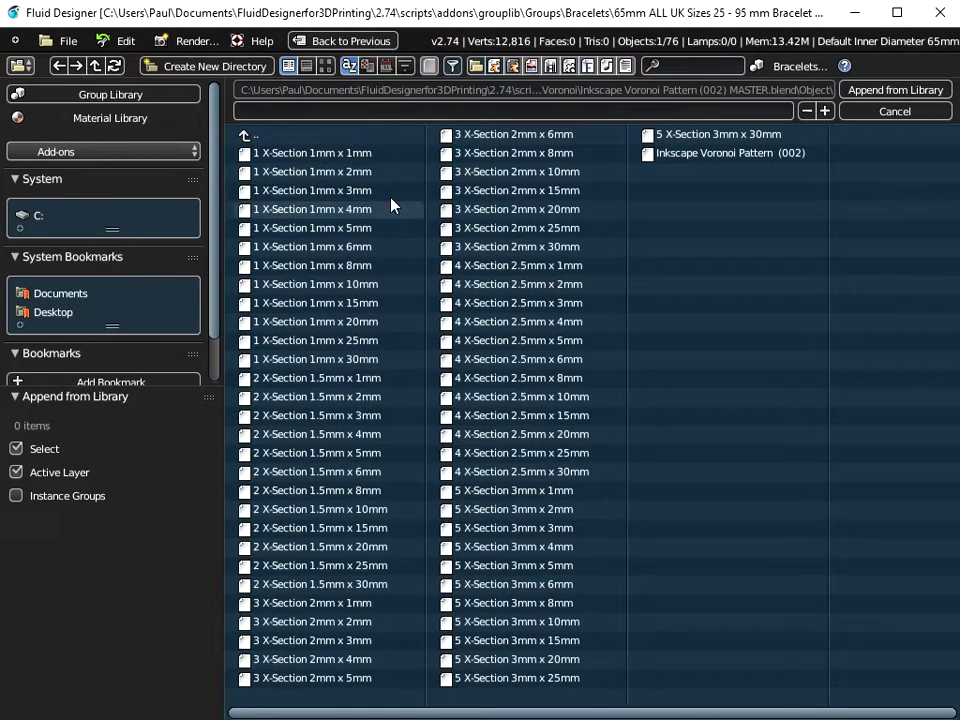
pyautogui.click(246, 137)
pyautogui.click(246, 137)
pyautogui.click(246, 137)
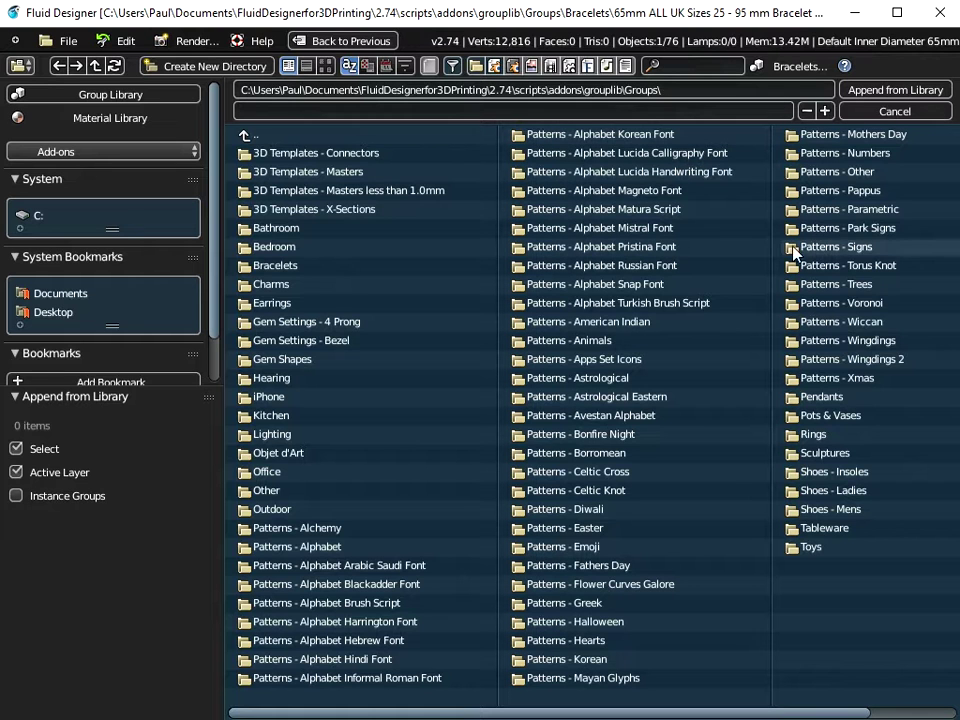
pyautogui.click(833, 305)
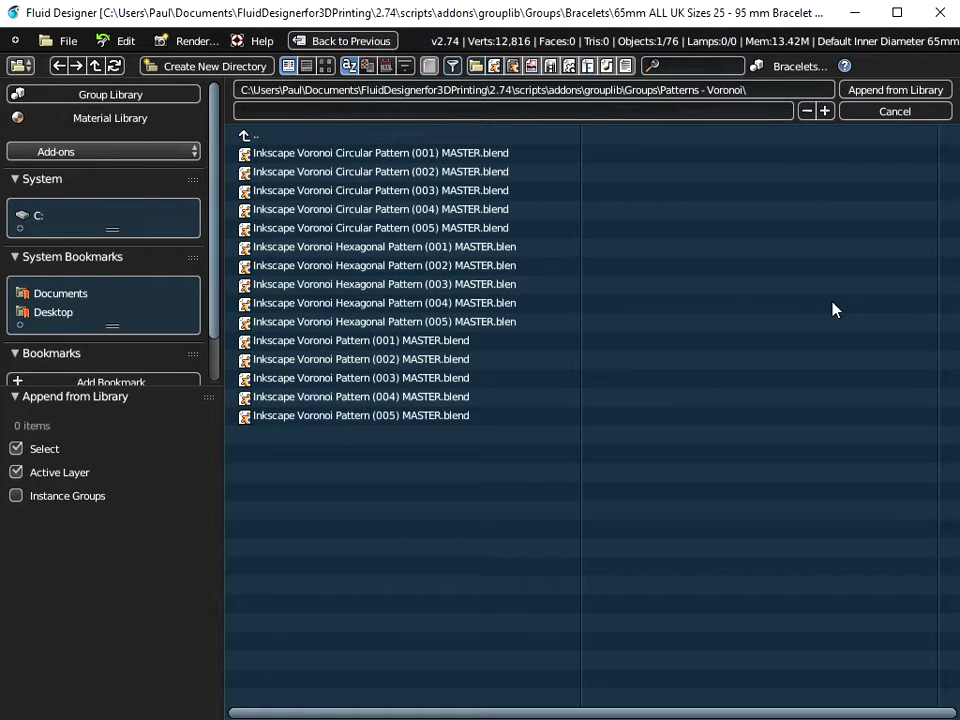
pyautogui.click(315, 360)
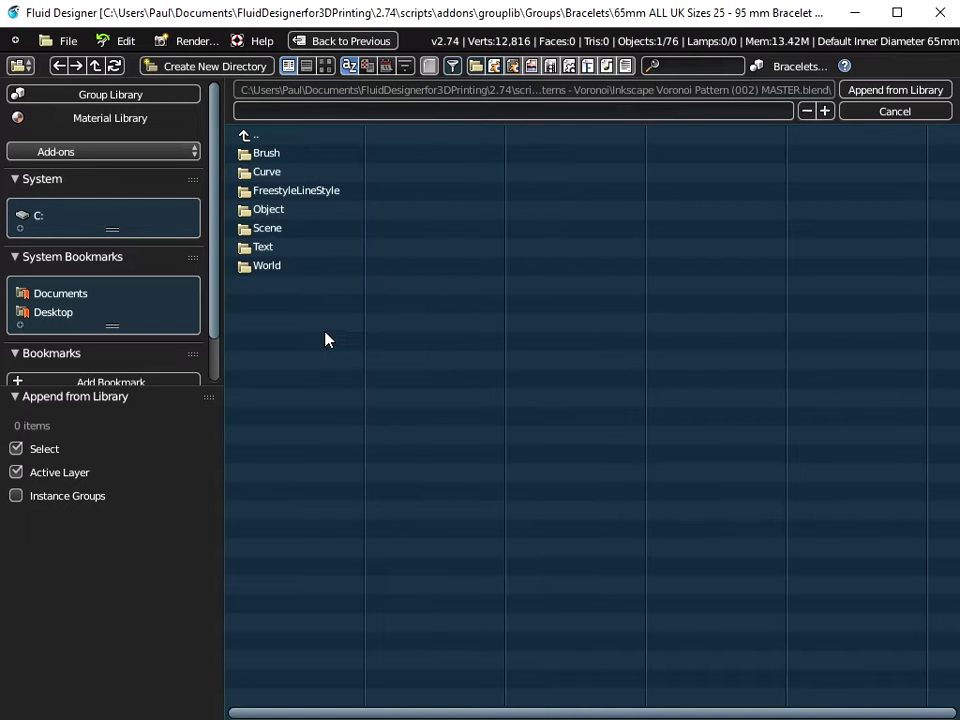
pyautogui.click(274, 211)
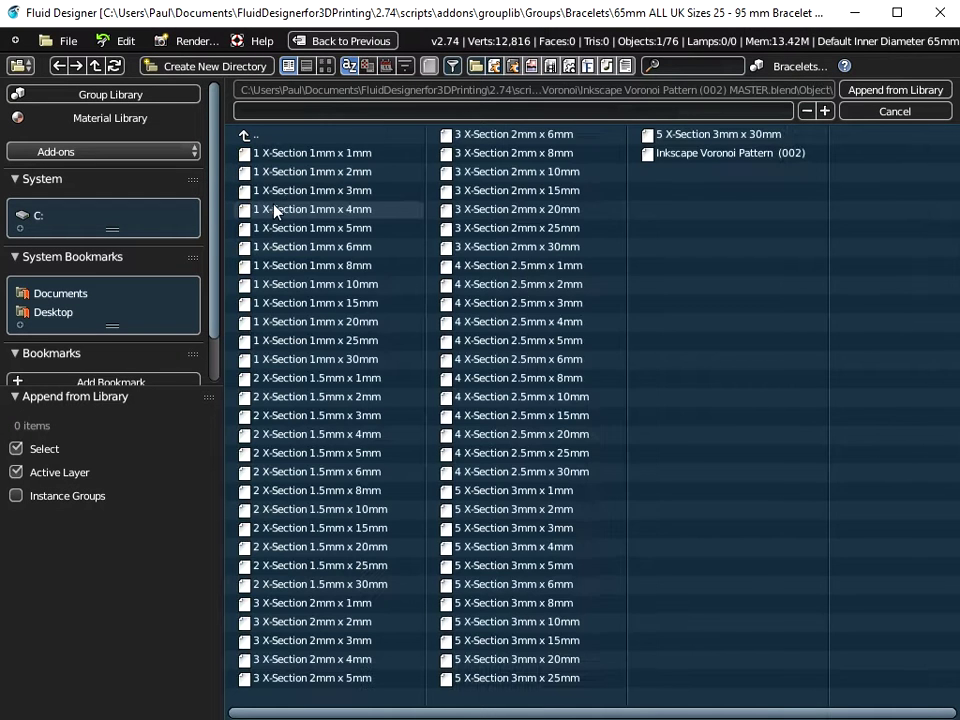
pyautogui.click(695, 154)
pyautogui.click(895, 90)
# Rotate the Voronoi pattern 90° about the global X axis
pyautogui.moveTo(505, 490); pyautogui.dragTo(578, 402, button='middle')
pyautogui.rightClick(565, 297)
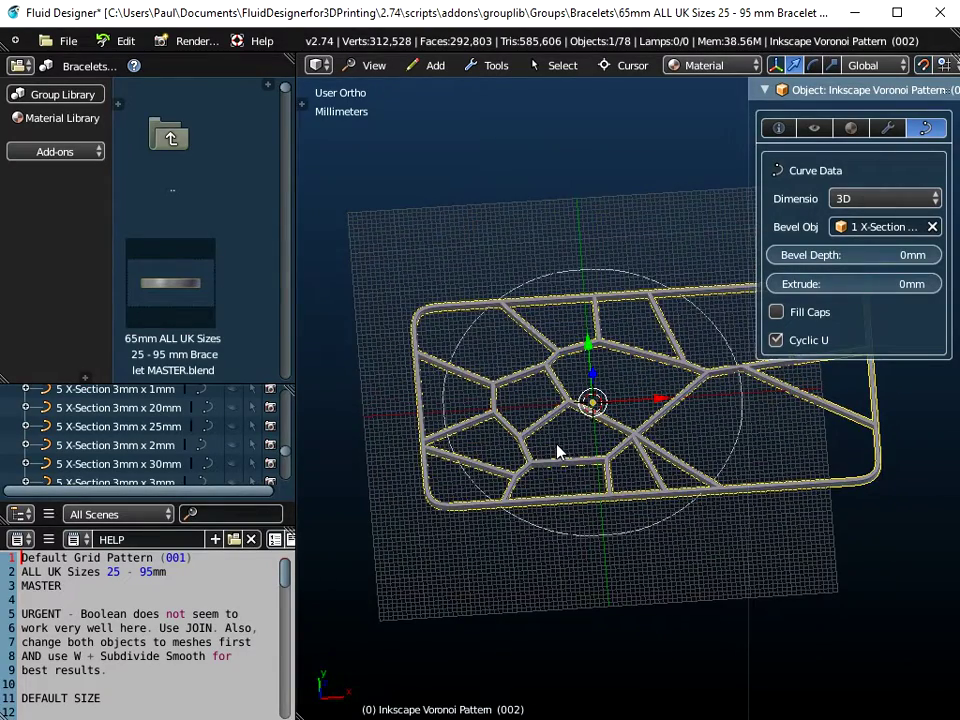
pyautogui.write('rx90')
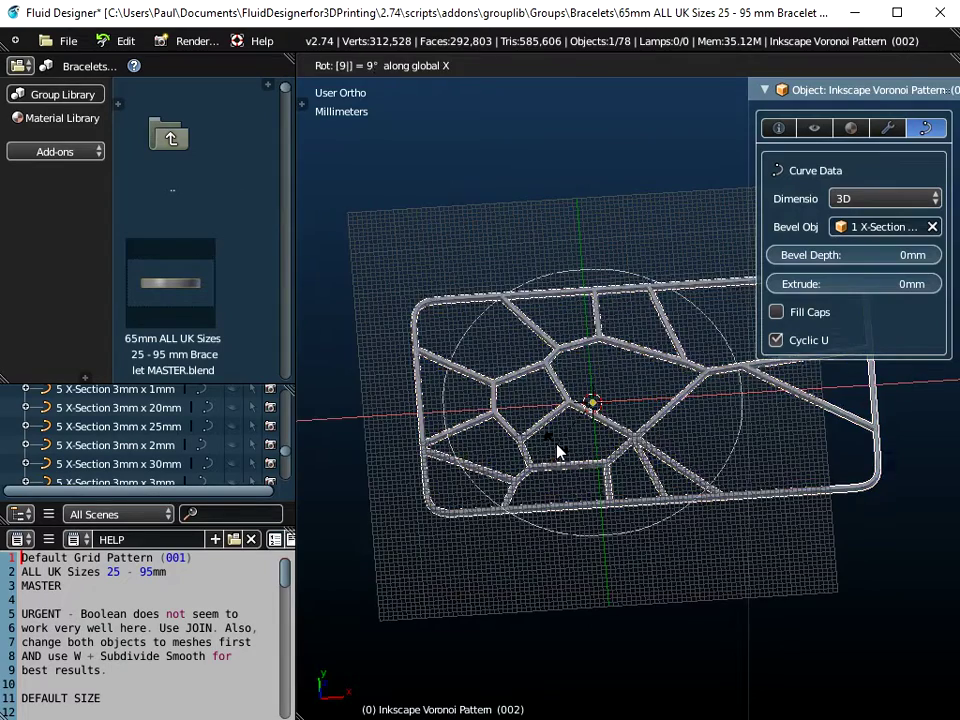
pyautogui.press('Return')
pyautogui.moveTo(585, 499); pyautogui.dragTo(491, 522, button='middle')
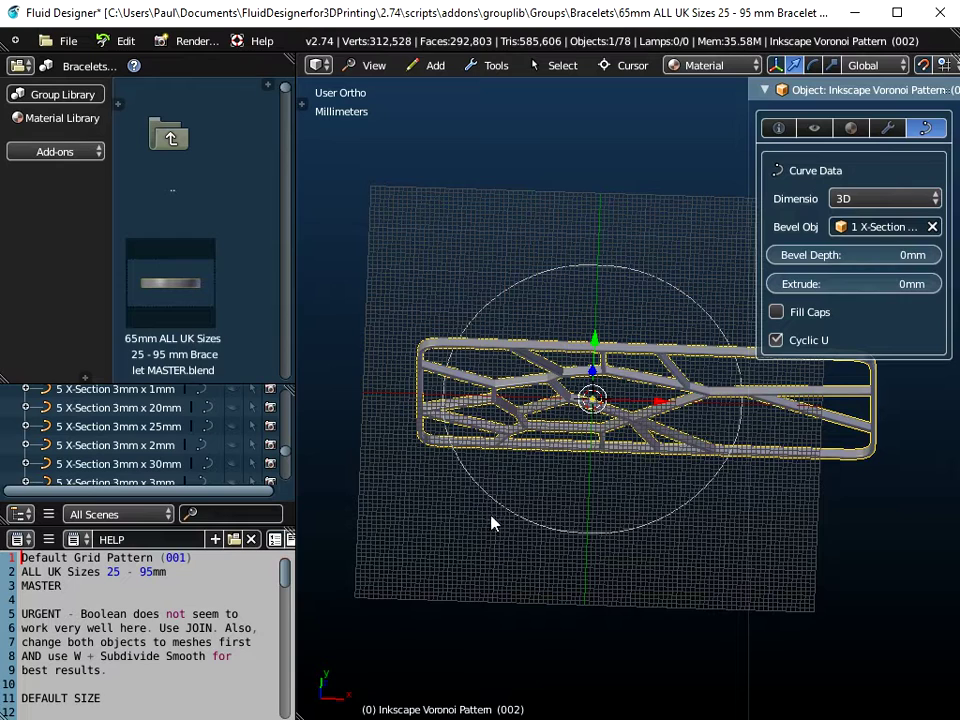
pyautogui.moveTo(557, 477); pyautogui.dragTo(566, 488, button='middle')
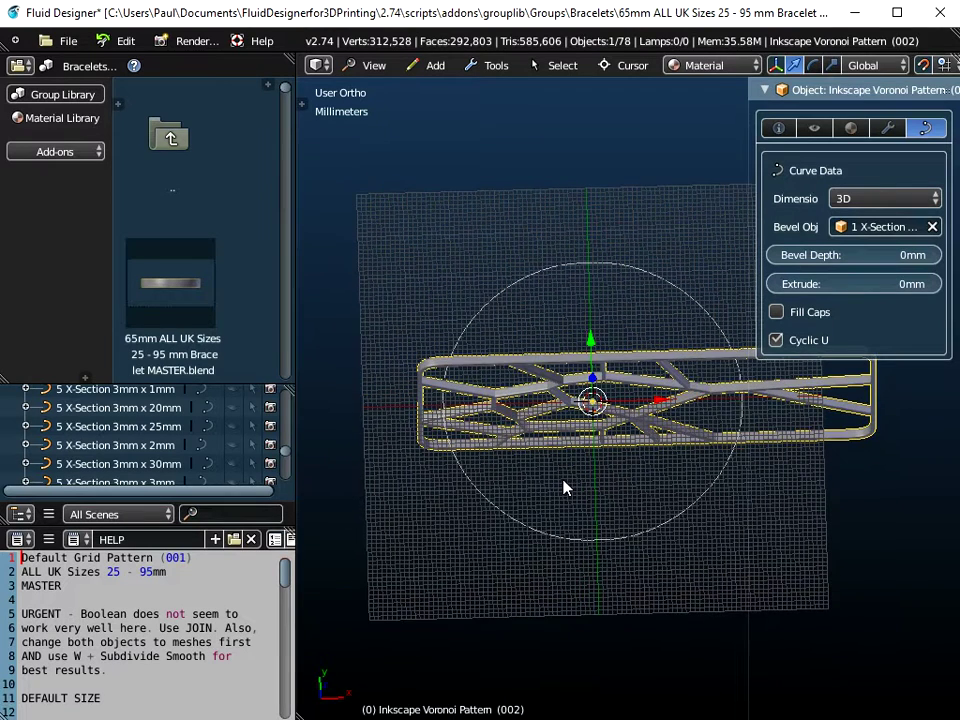
# Add a Curve modifier to the Voronoi pattern with Default Inner Diameter 65mm as its deforming object
pyautogui.click(887, 128)
pyautogui.click(835, 163)
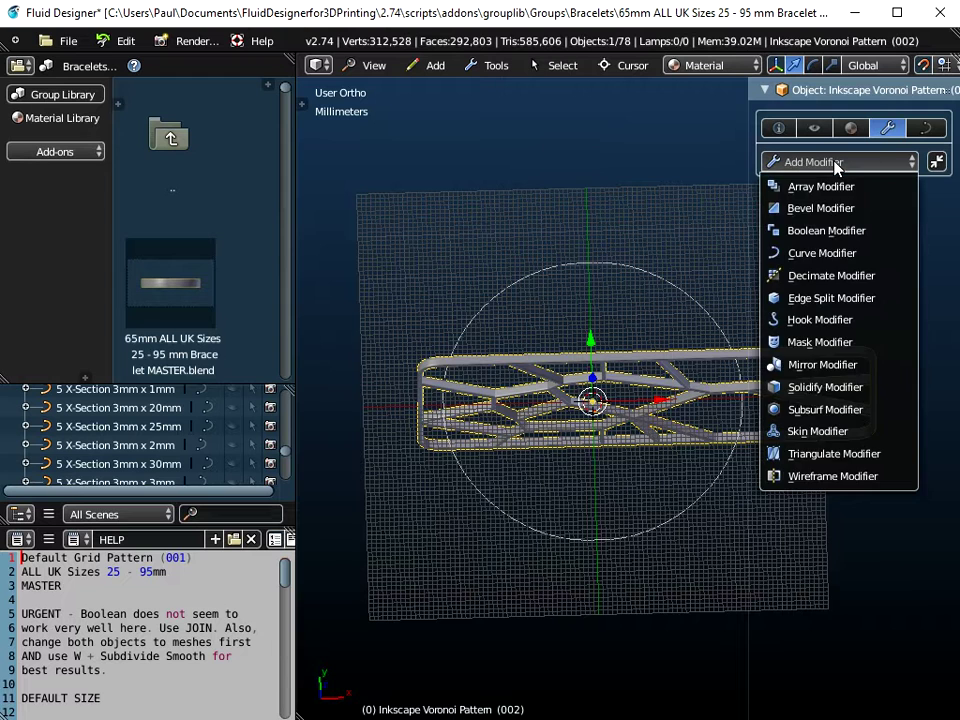
pyautogui.click(838, 252)
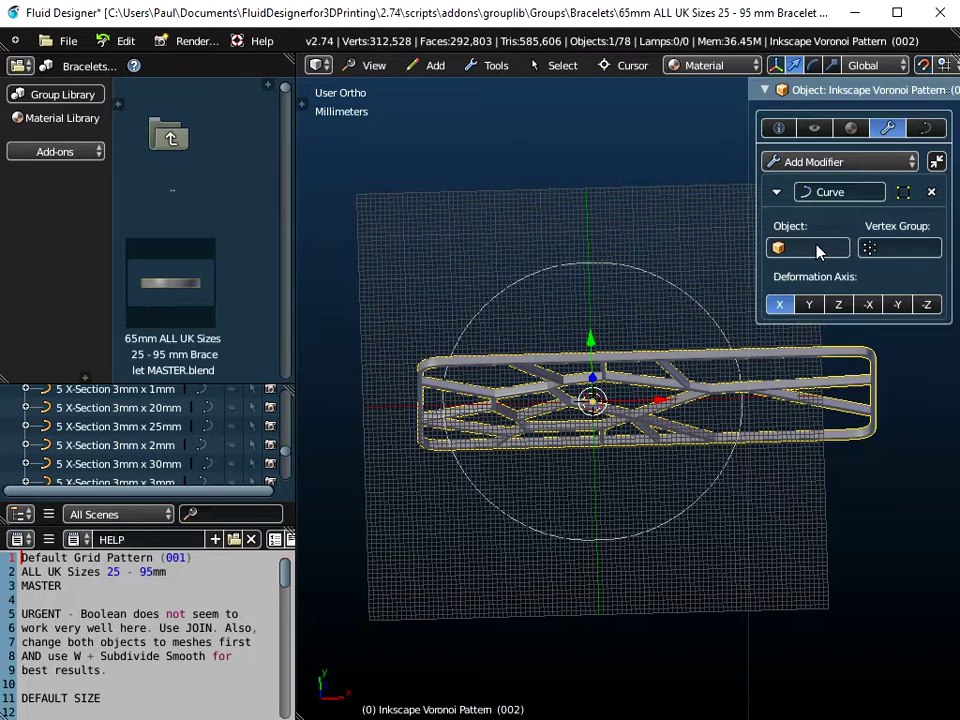
pyautogui.click(816, 249)
pyautogui.scroll(-10, 795, 357)
pyautogui.scroll(-20, 795, 357)
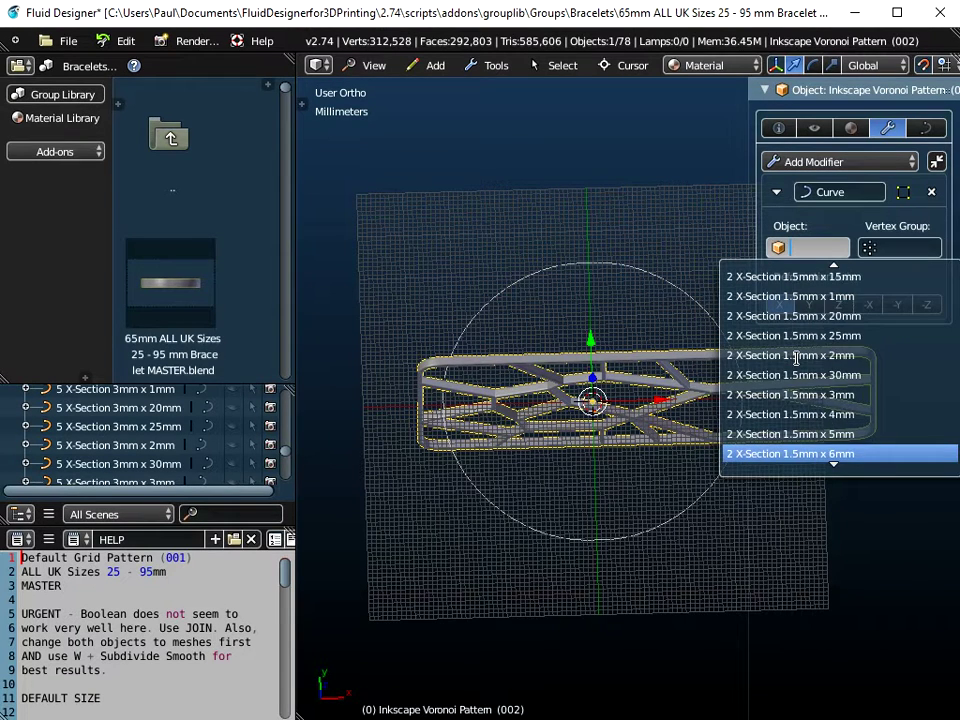
pyautogui.scroll(-20, 795, 358)
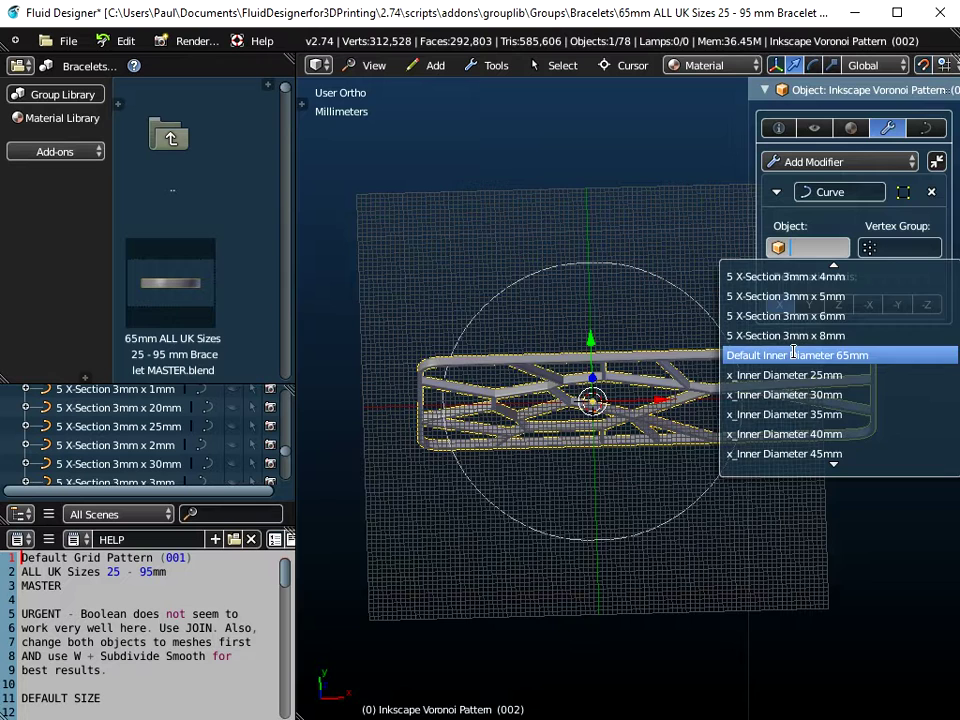
pyautogui.click(797, 357)
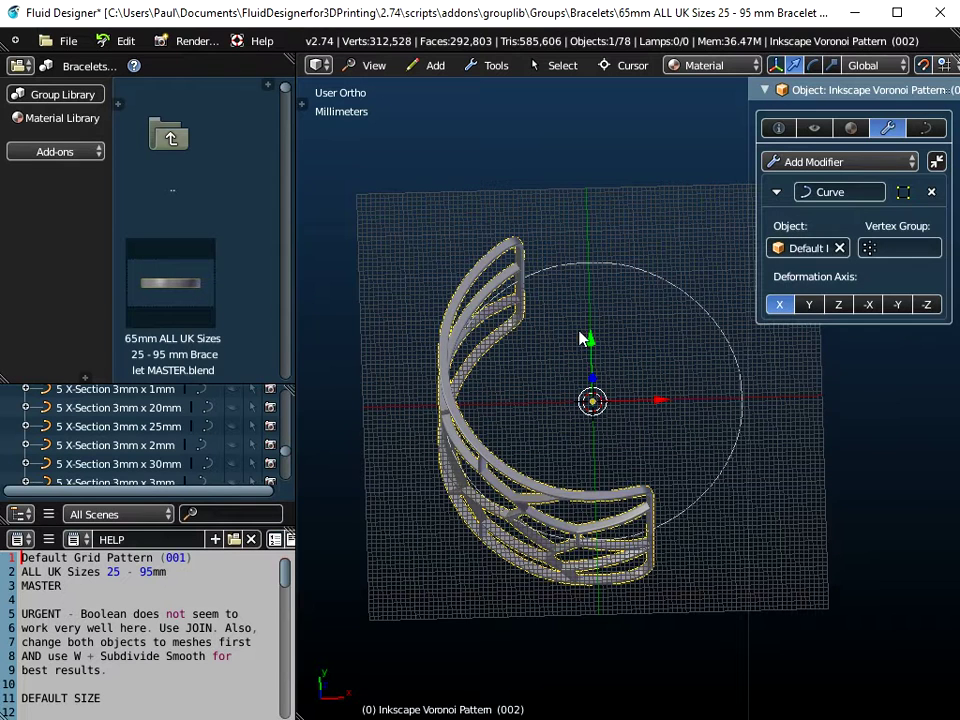
# Select the 65 mm guide circle and locate it and the Voronoi pattern in the outliner
pyautogui.rightClick(592, 269)
pyautogui.scroll(-5, 145, 437)
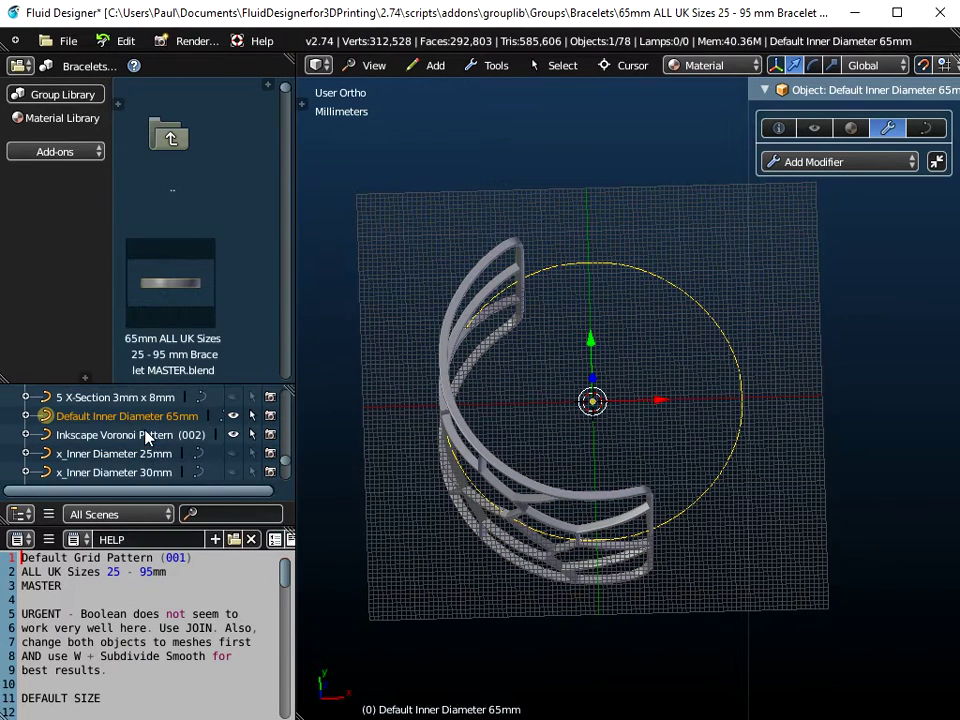
pyautogui.moveTo(450, 412); pyautogui.dragTo(568, 298, button='middle')
# Select every control point of the Inkscape Voronoi Pattern (002) in Edit Mode, working from the front view
pyautogui.rightClick(585, 435)
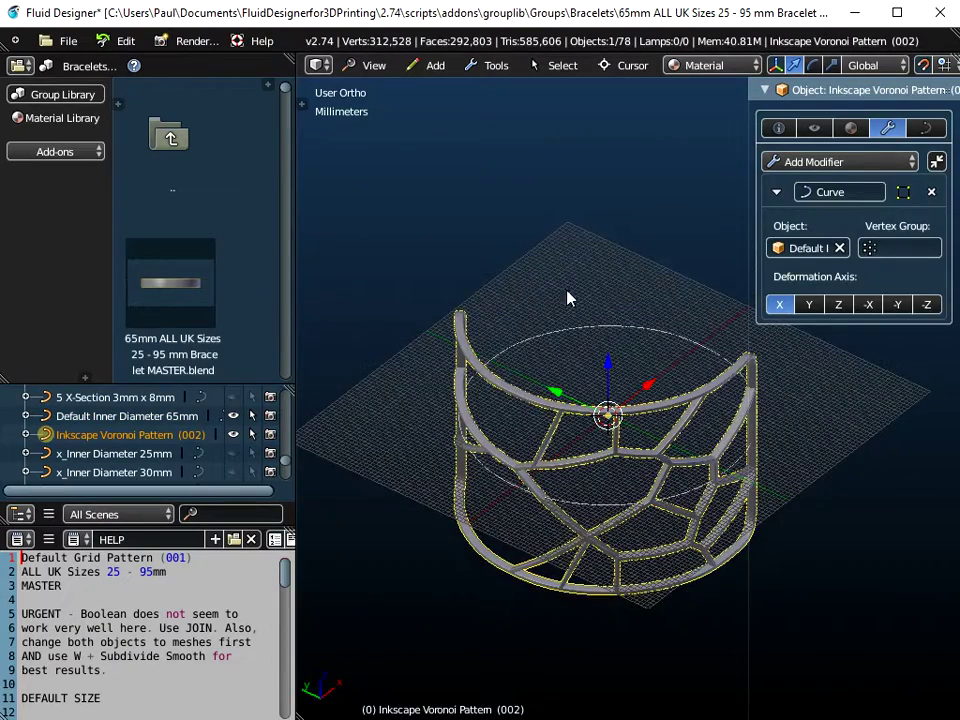
pyautogui.click(372, 65)
pyautogui.click(380, 190)
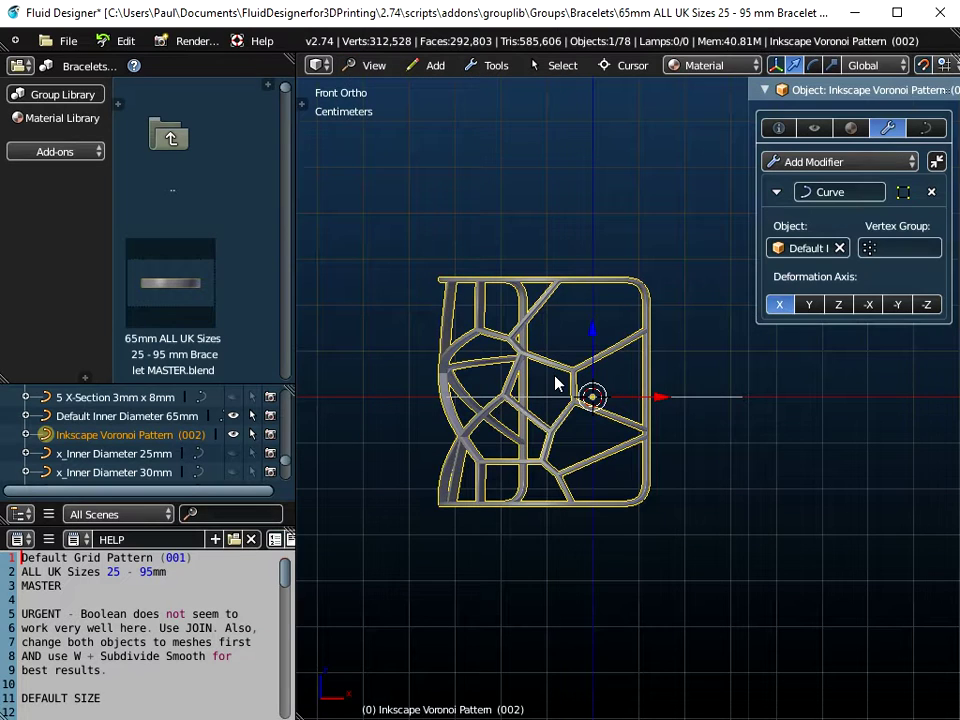
pyautogui.press('Tab')
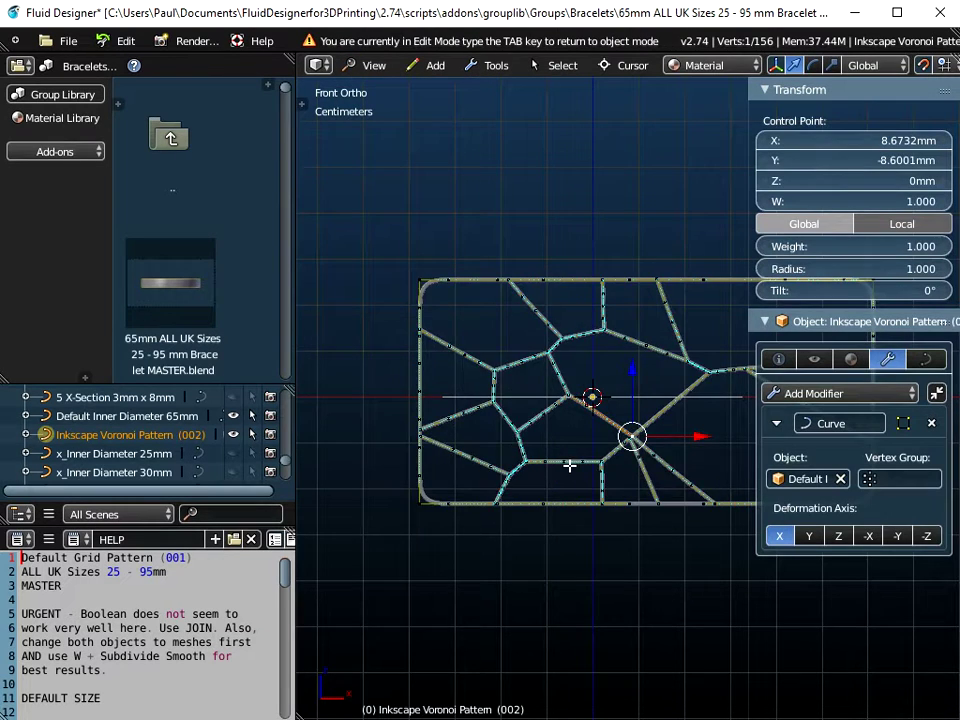
pyautogui.scroll(-1, 569, 463)
pyautogui.keyDown('shift'); pyautogui.moveTo(568, 463); pyautogui.dragTo(482, 396, button='middle'); pyautogui.keyUp('shift')
pyautogui.scroll(-1, 482, 396)
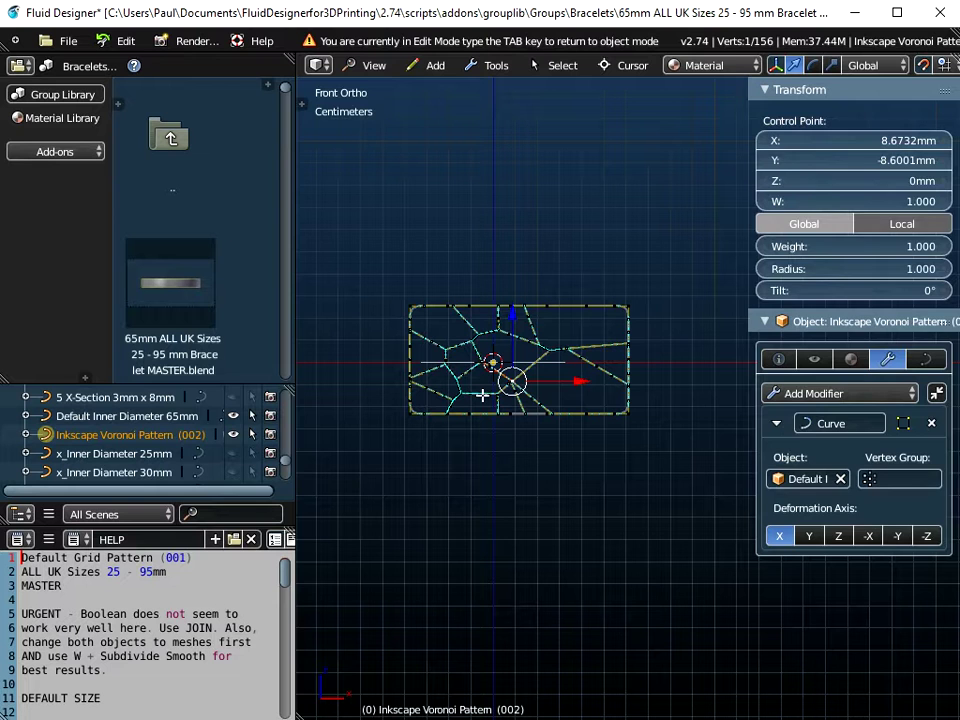
pyautogui.press('a')
pyautogui.press('a')
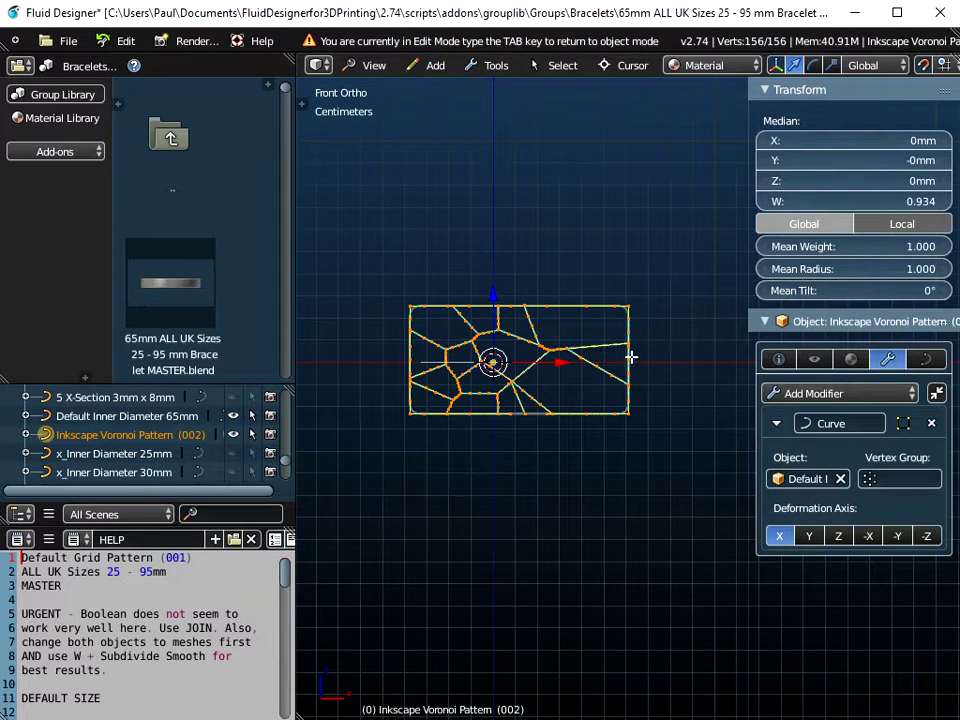
# Stretch all of the Voronoi pattern's control points by a factor of 2.3 along the global X axis and leave Edit Mode
pyautogui.scroll(-2, 663, 355)
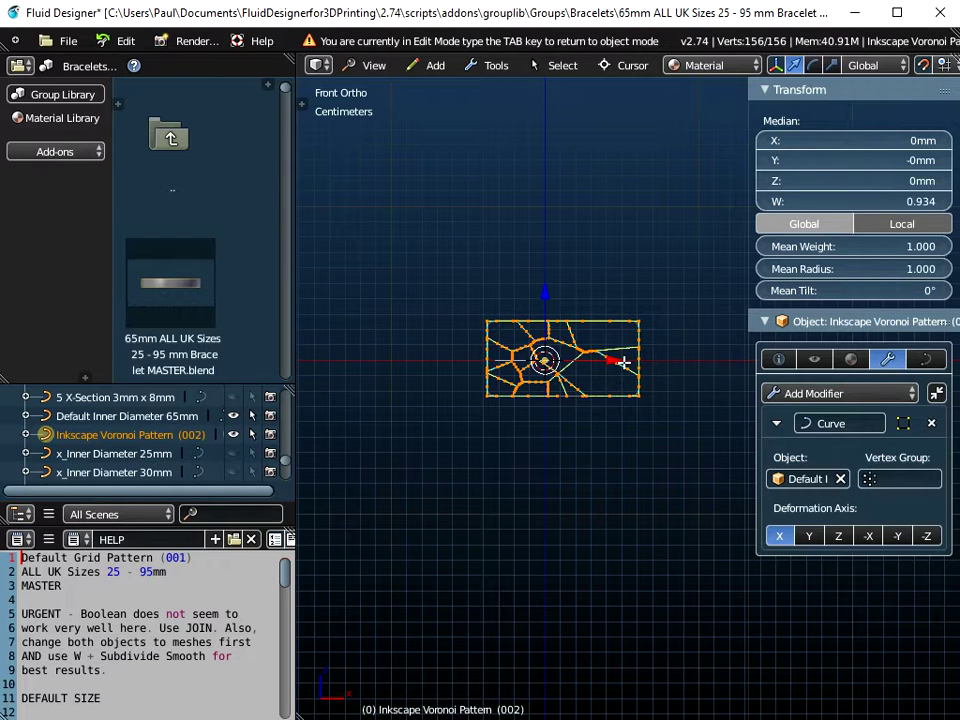
pyautogui.press('s')
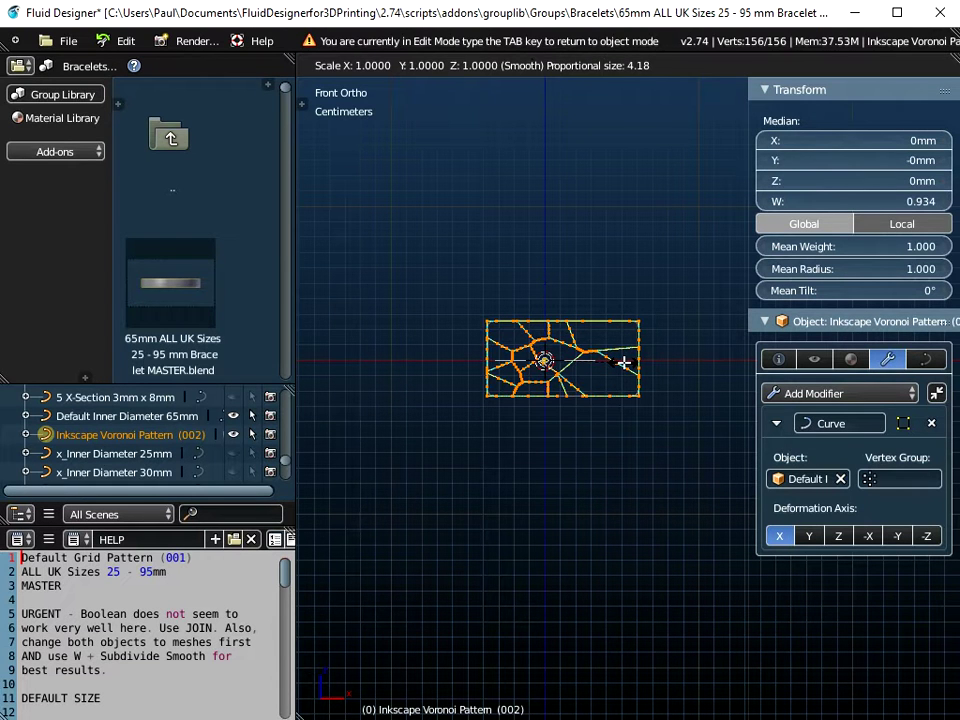
pyautogui.press('x')
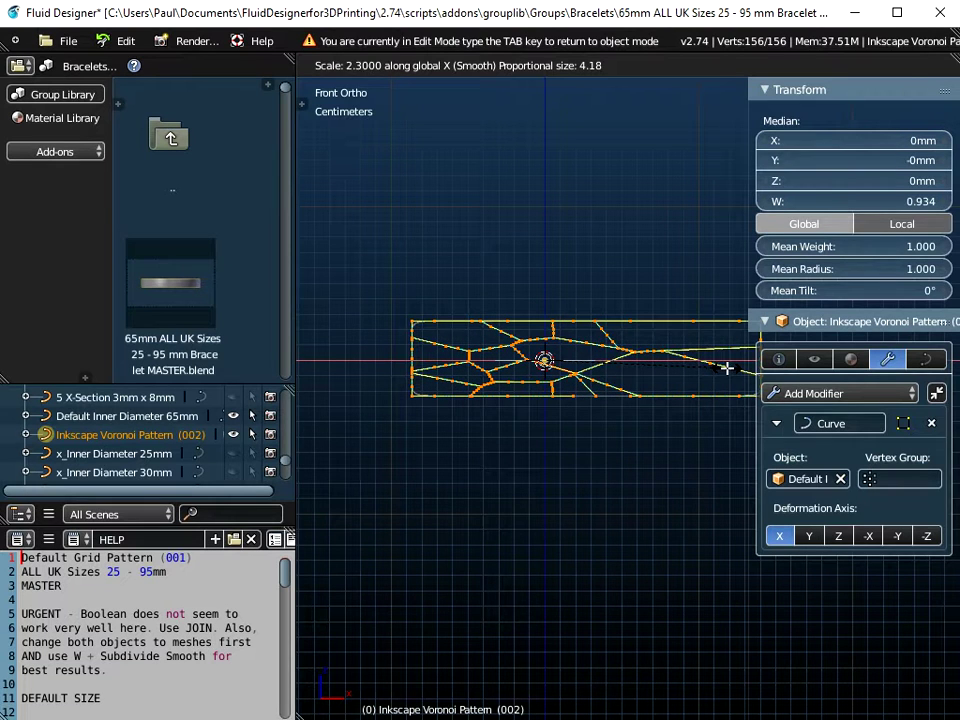
pyautogui.click(726, 368)
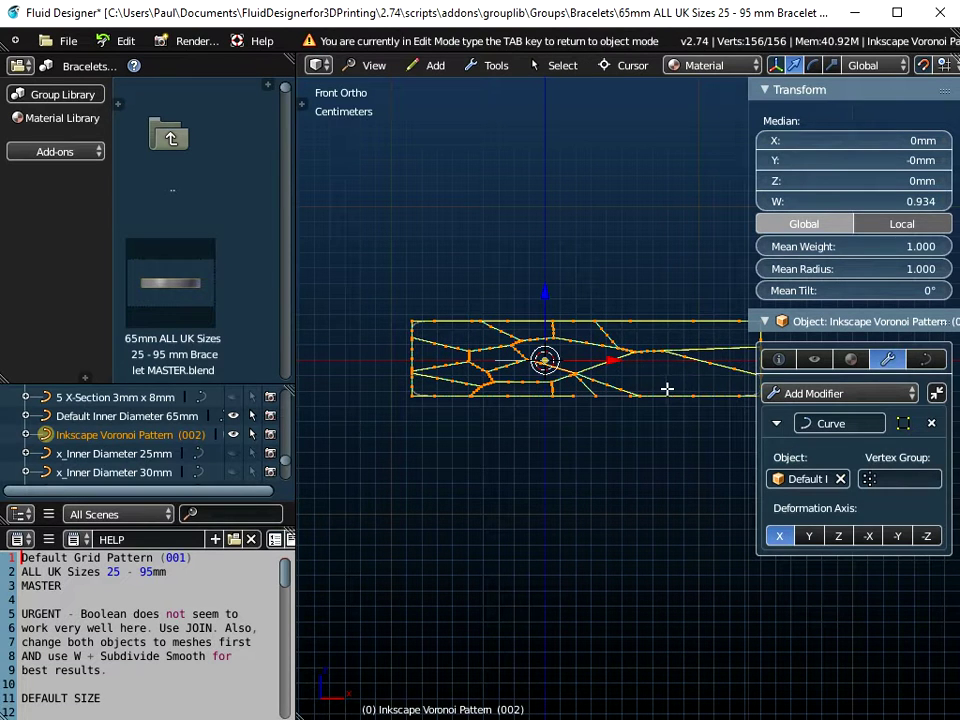
pyautogui.press('Tab')
# Inspect the stretched pattern around the guide circle and apply its scale
pyautogui.moveTo(626, 375); pyautogui.dragTo(588, 330, button='middle')
pyautogui.scroll(5, 585, 360)
pyautogui.moveTo(583, 399); pyautogui.dragTo(636, 306, button='middle')
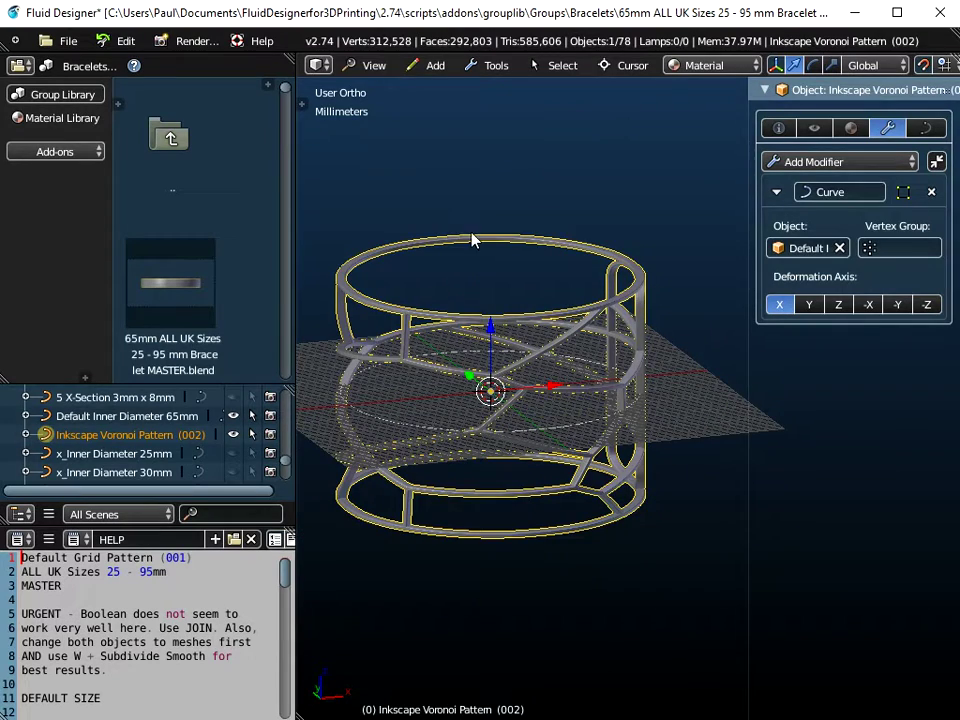
pyautogui.hotkey('ctrl', 'a')
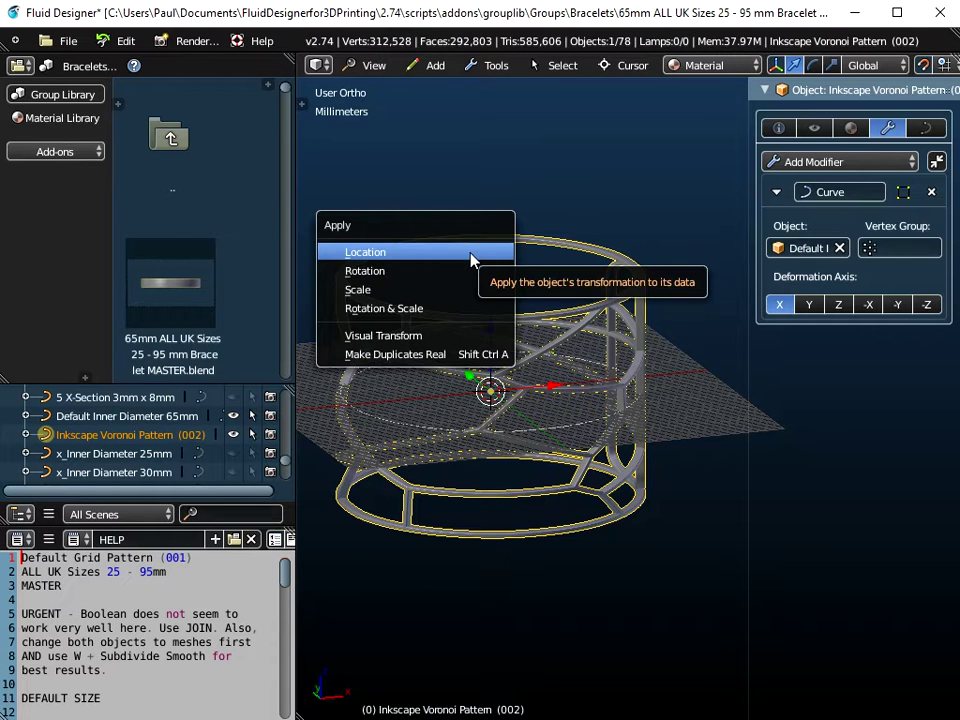
pyautogui.click(482, 290)
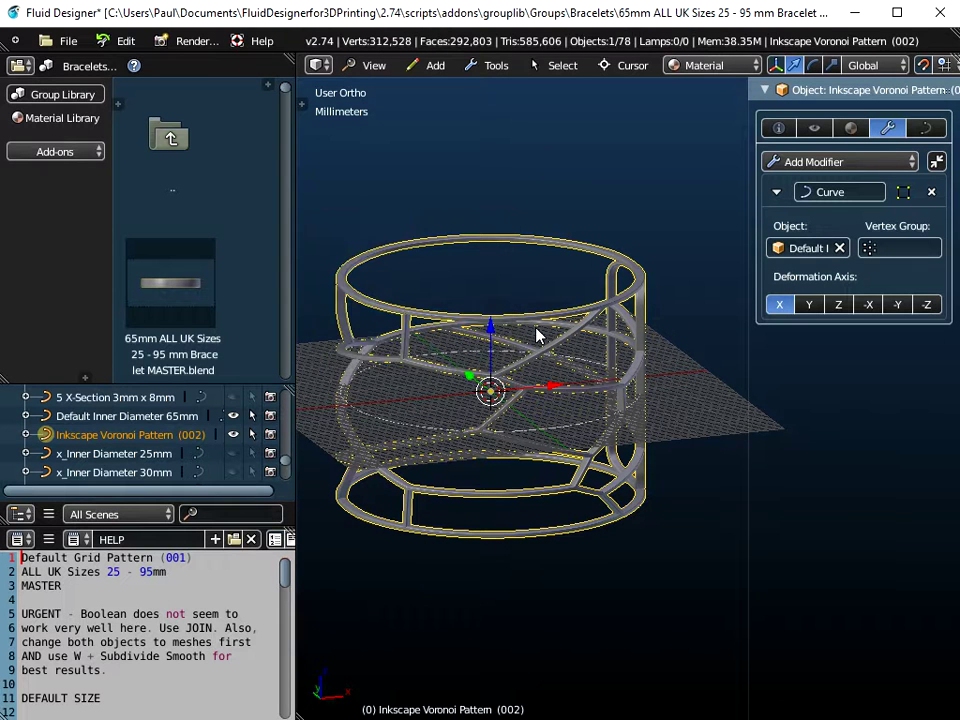
# In the front view, shorten the pattern's control points by a factor of 0.8 along the global X axis in Edit Mode
pyautogui.press('Tab')
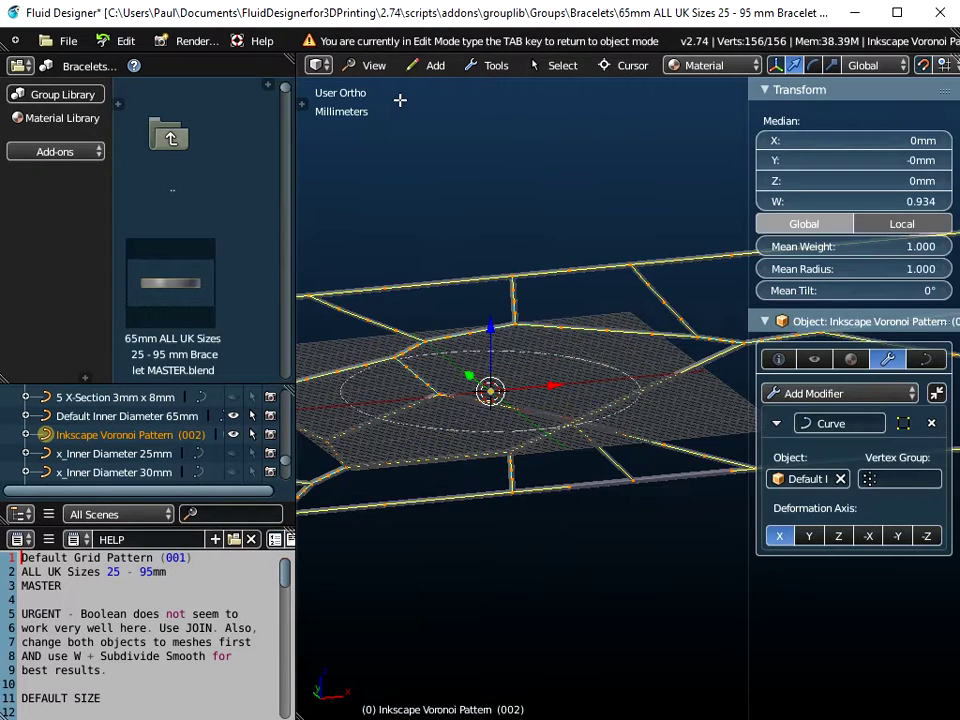
pyautogui.click(372, 65)
pyautogui.click(379, 189)
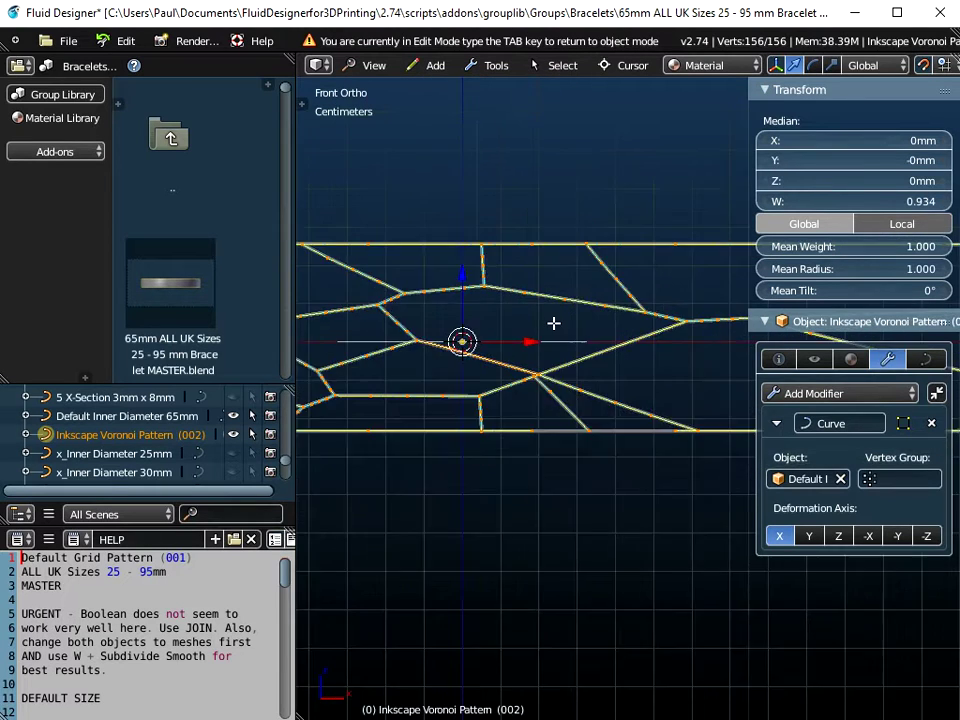
pyautogui.scroll(-2, 566, 338)
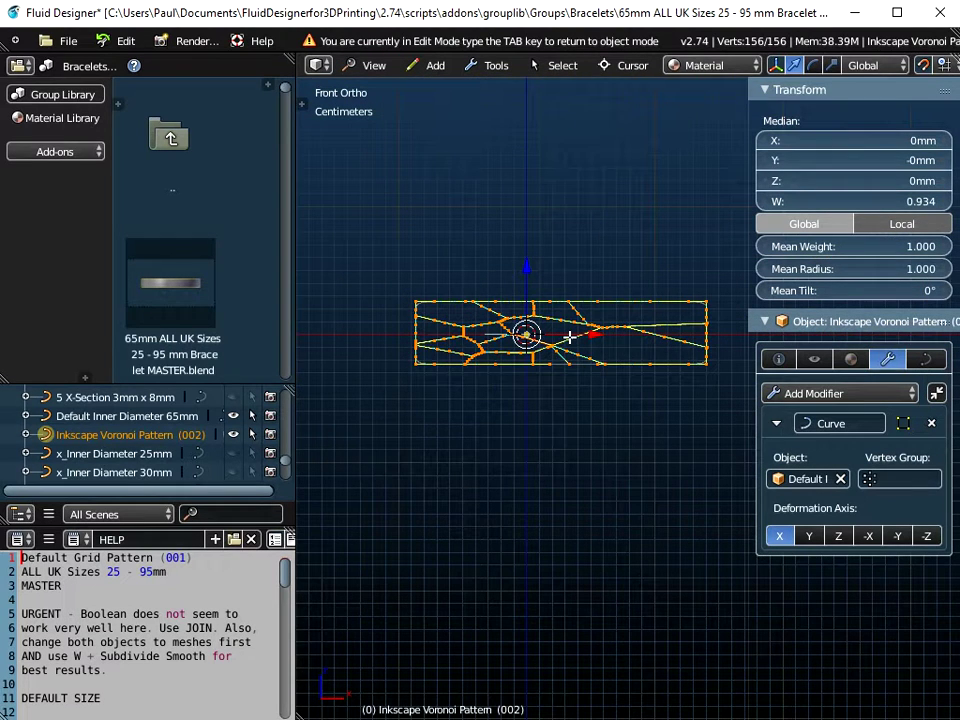
pyautogui.press('s')
pyautogui.press('x')
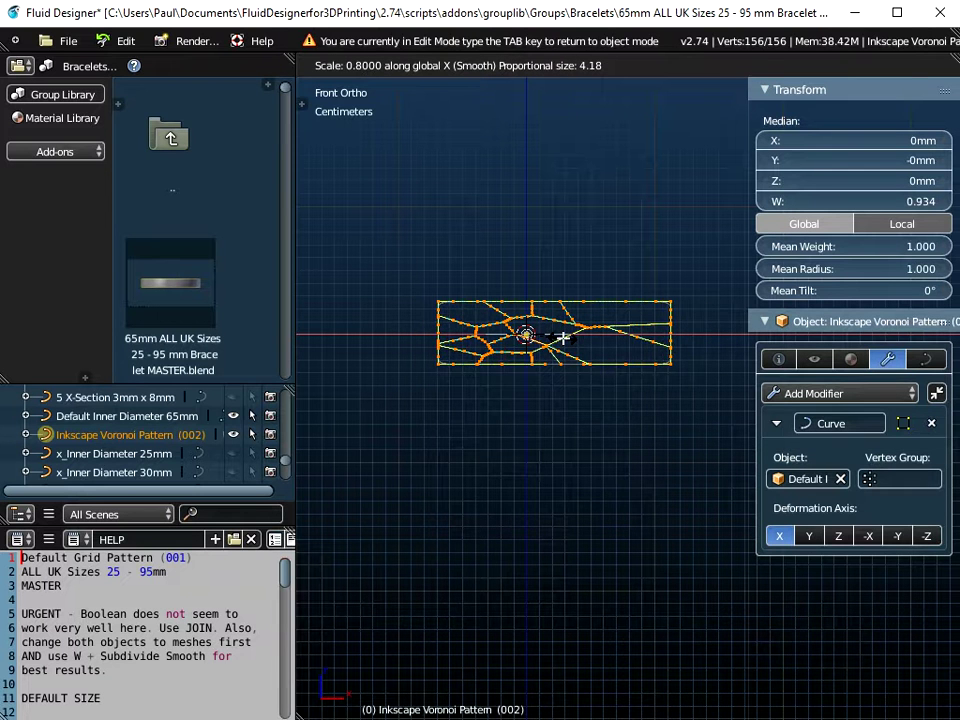
pyautogui.click(563, 338)
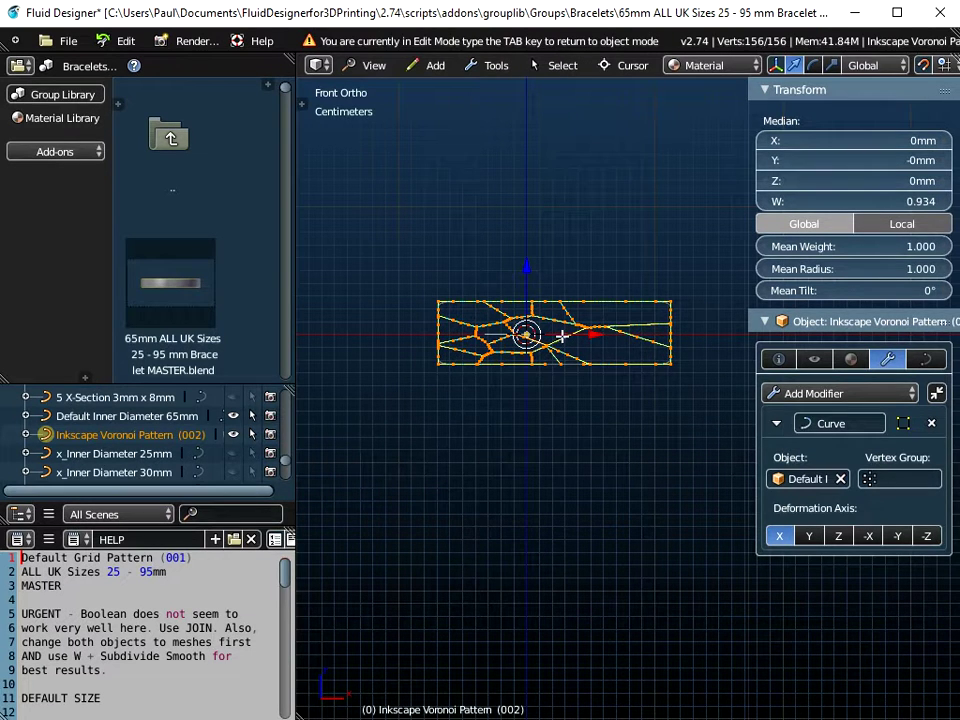
pyautogui.press('Tab')
# Apply the shortened Voronoi pattern's scale and inspect the opening of the bent bracelet
pyautogui.hotkey('ctrl', 'a')
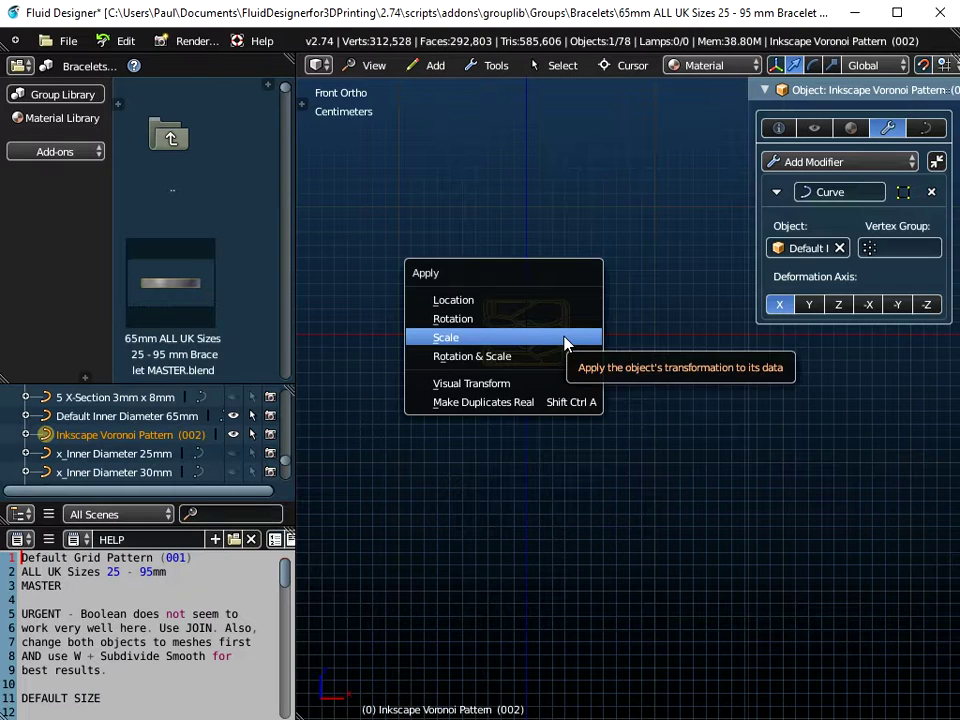
pyautogui.click(566, 341)
pyautogui.moveTo(555, 302); pyautogui.dragTo(647, 300, button='middle')
pyautogui.scroll(5, 594, 403)
pyautogui.scroll(5, 609, 257)
pyautogui.scroll(-6, 624, 268)
pyautogui.moveTo(624, 268); pyautogui.dragTo(634, 218, button='middle')
pyautogui.keyDown('shift'); pyautogui.moveTo(614, 270); pyautogui.dragTo(697, 365, button='middle'); pyautogui.keyUp('shift')
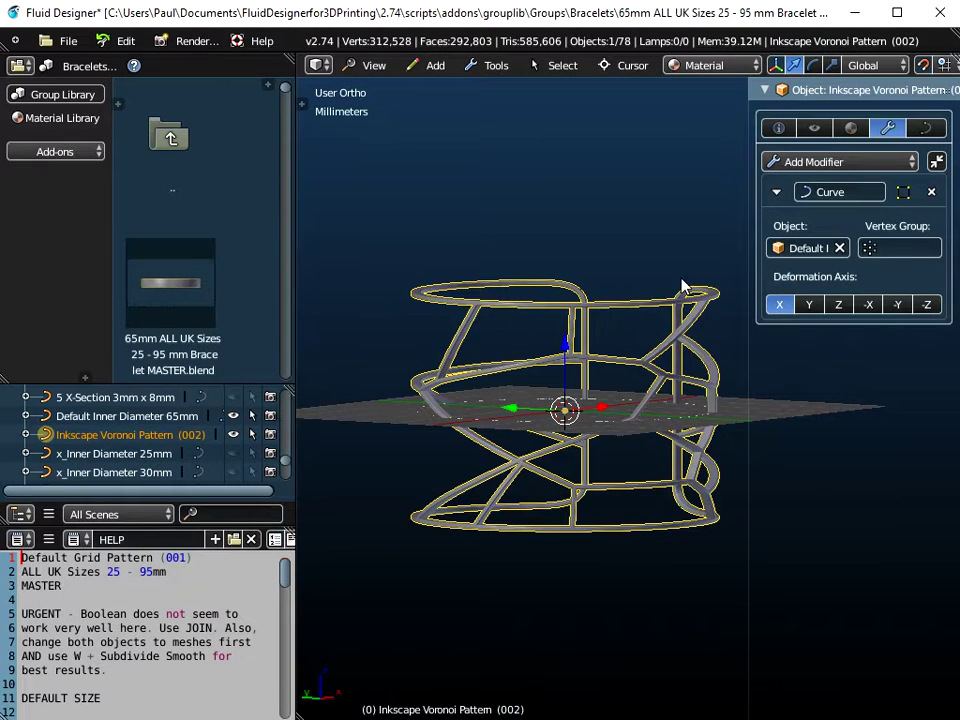
# Set the Voronoi pattern's curve bevel object to 3 X-Section 2mm x 2mm
pyautogui.click(925, 127)
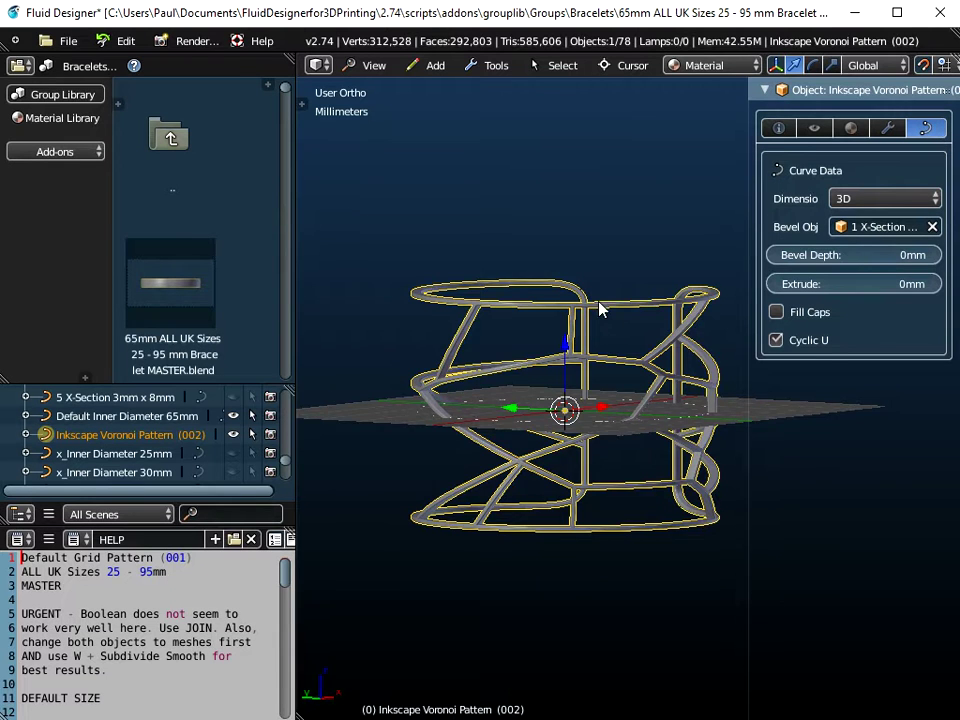
pyautogui.scroll(3, 598, 308)
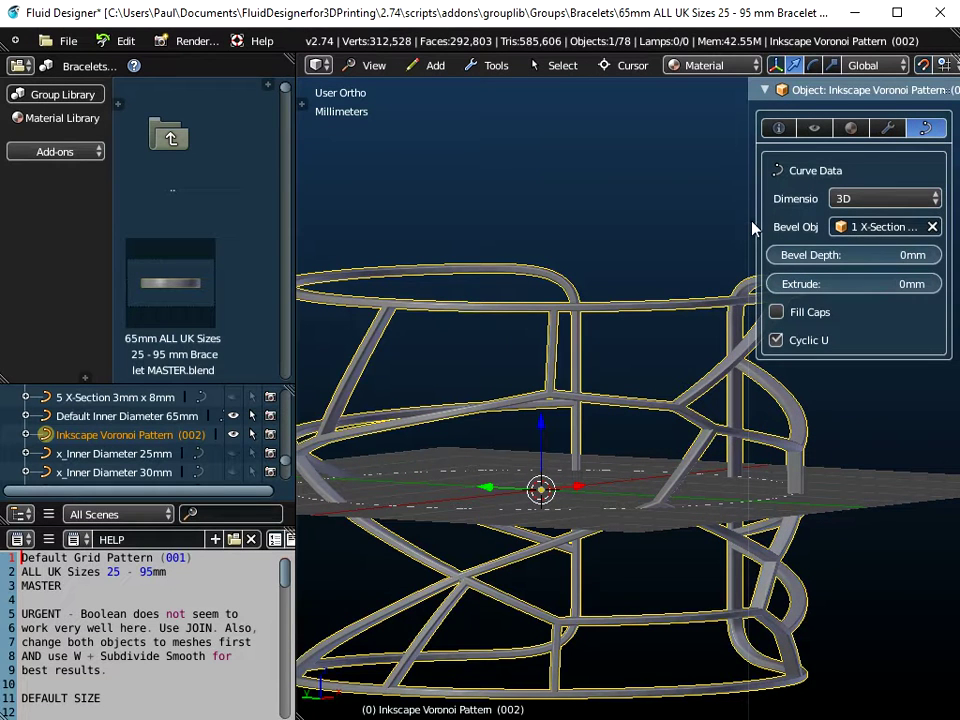
pyautogui.moveTo(752, 228); pyautogui.dragTo(664, 228)
pyautogui.click(840, 226)
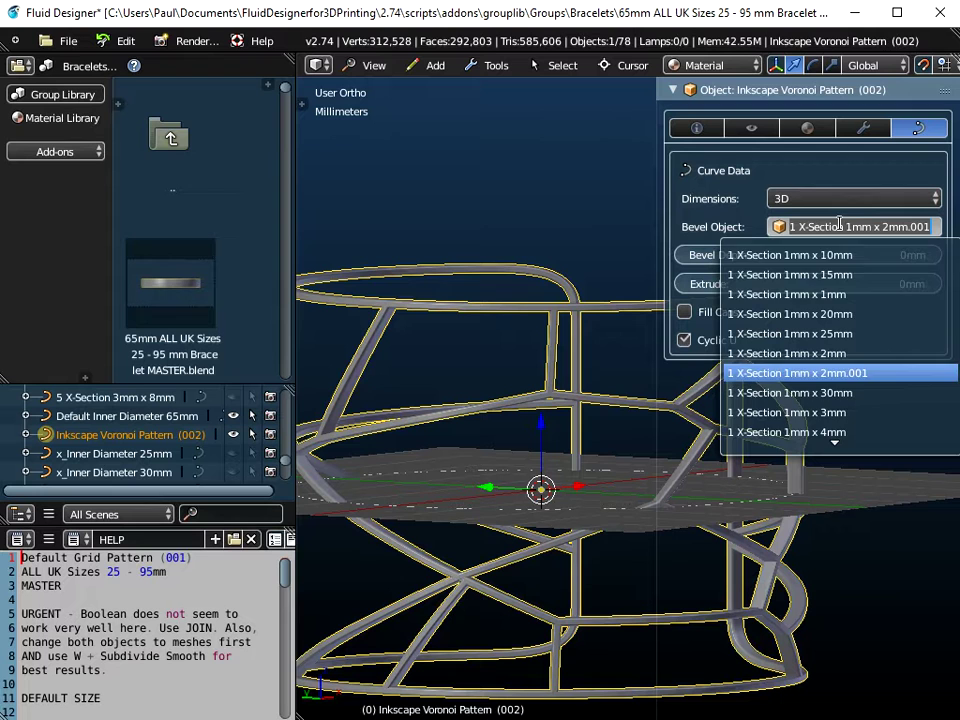
pyautogui.scroll(-13, 829, 407)
pyautogui.scroll(-10, 829, 407)
pyautogui.scroll(-3, 834, 441)
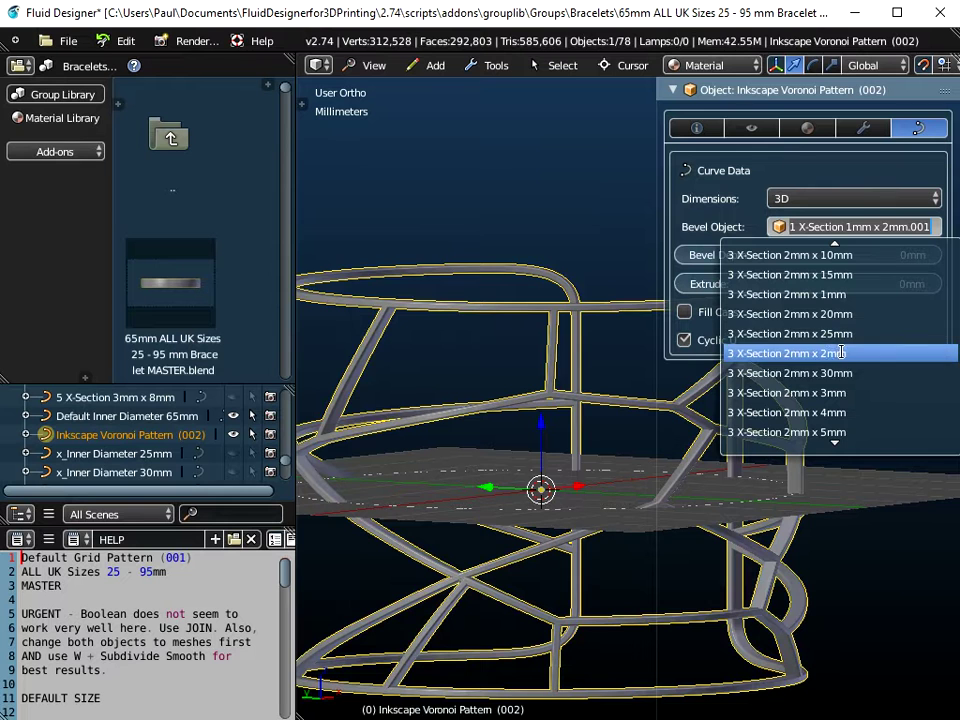
pyautogui.press('Return')
pyautogui.scroll(2, 519, 315)
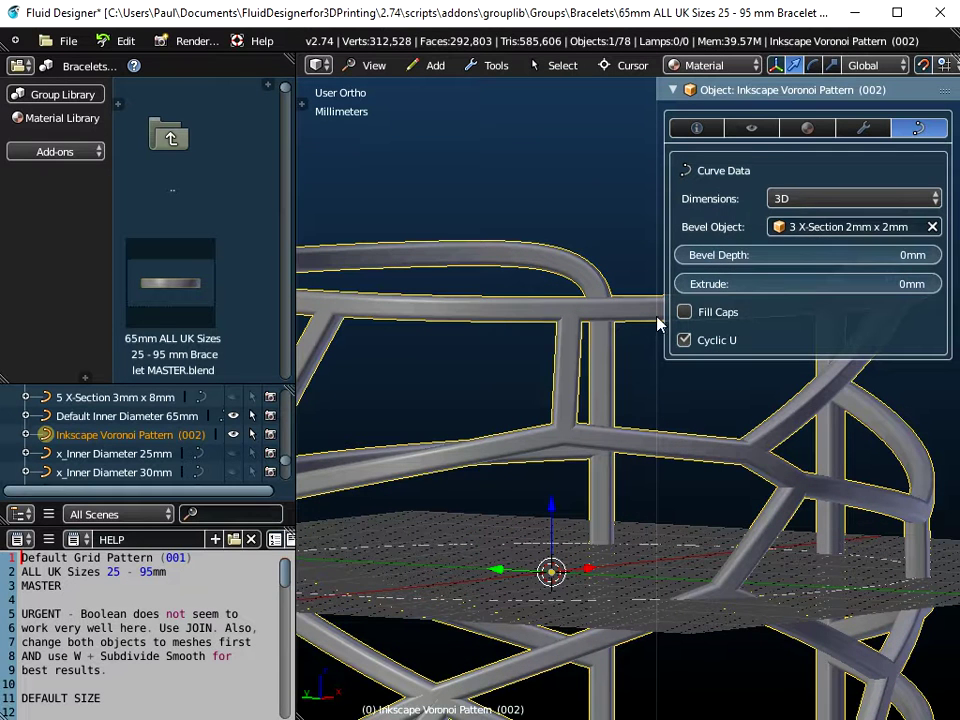
# Try 1 X-Section 1mm x 3mm as the pattern's bevel object and check the strut profile
pyautogui.click(840, 229)
pyautogui.scroll(-1, 820, 413)
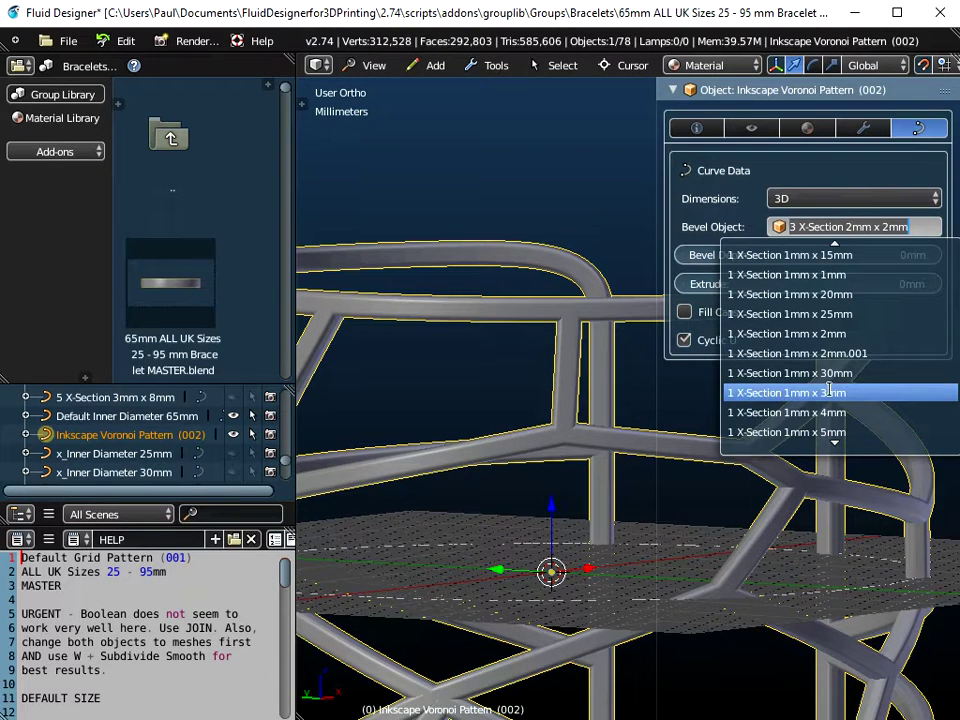
pyautogui.click(834, 392)
pyautogui.scroll(2, 570, 422)
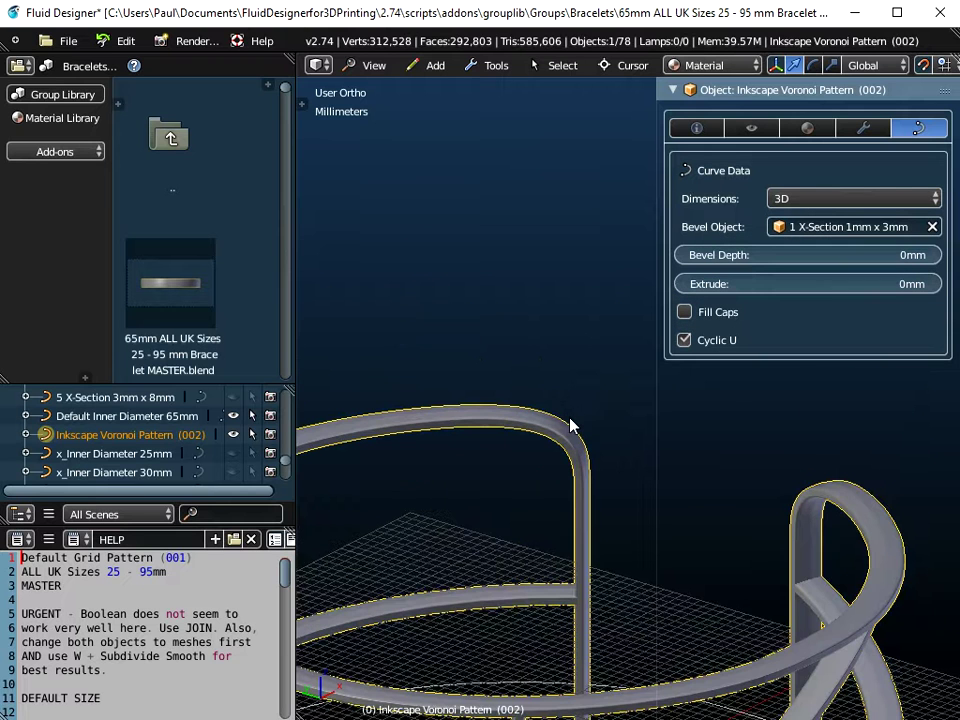
# Try 1 X-Section 1mm x 10mm as the pattern's bevel object and view the whole bracelet
pyautogui.click(882, 229)
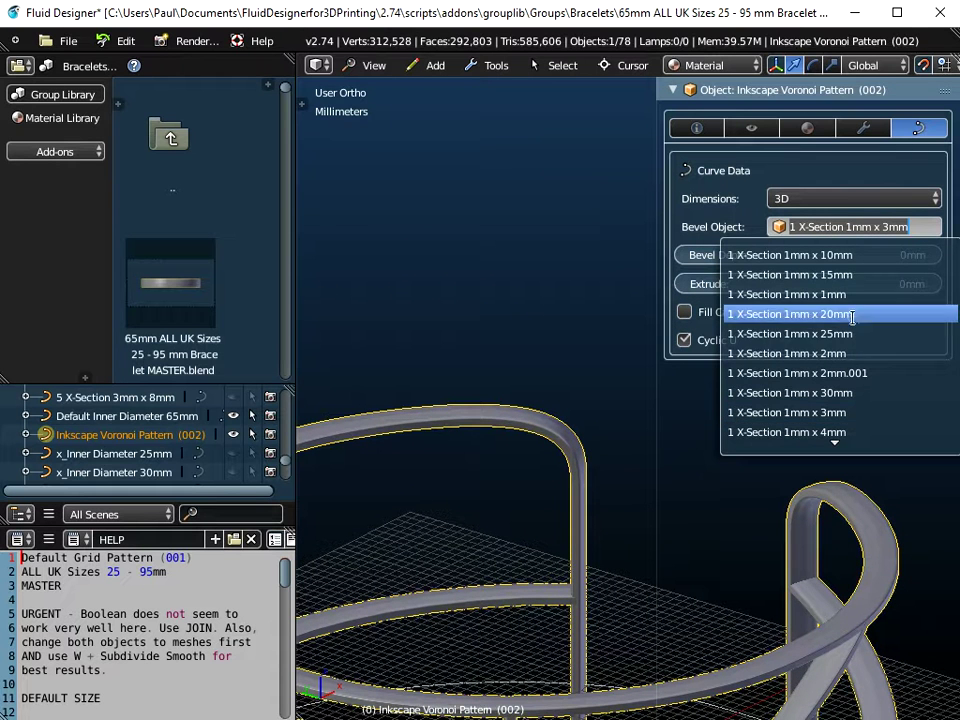
pyautogui.click(836, 254)
pyautogui.scroll(-3, 442, 468)
pyautogui.scroll(-3, 446, 474)
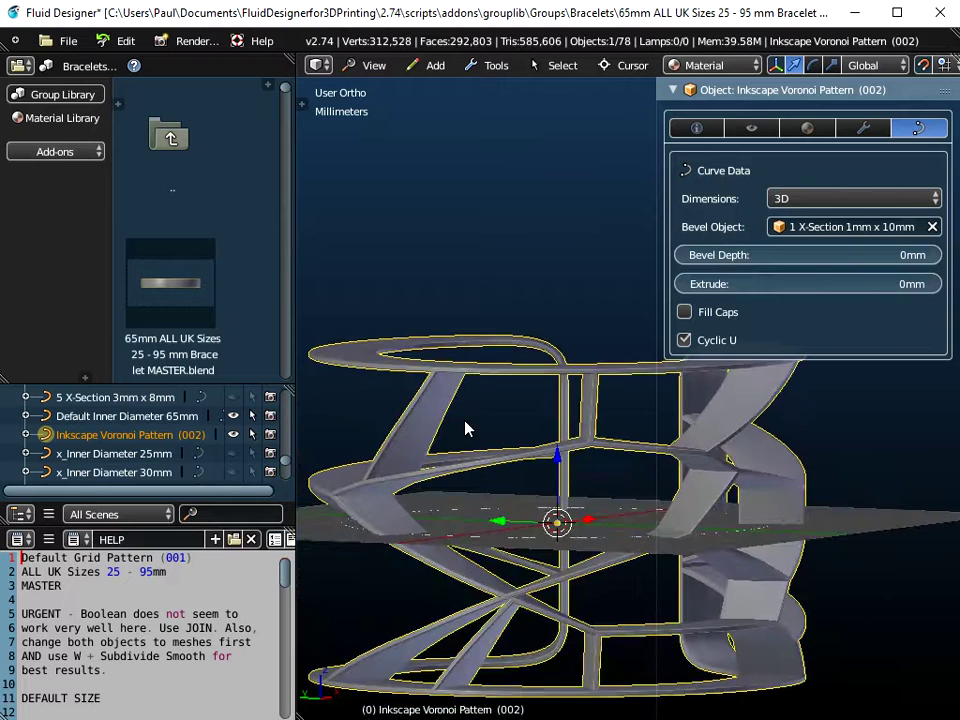
# Try 3 X-Section 2mm x 4mm as the pattern's bevel object and check the bracelet's struts
pyautogui.click(850, 227)
pyautogui.scroll(-15, 834, 398)
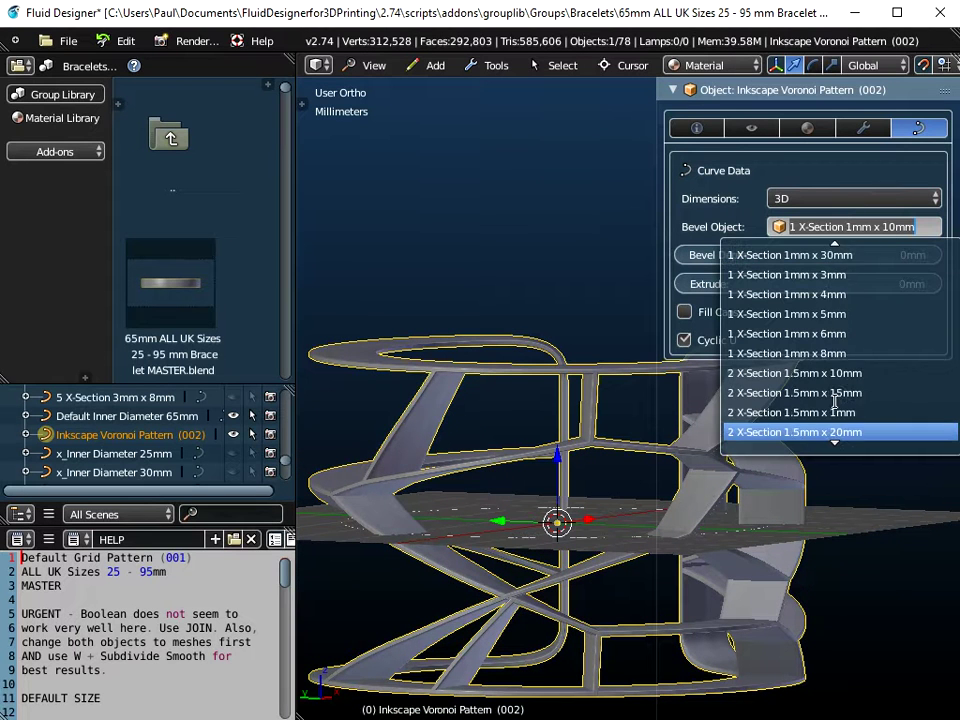
pyautogui.scroll(-6, 834, 400)
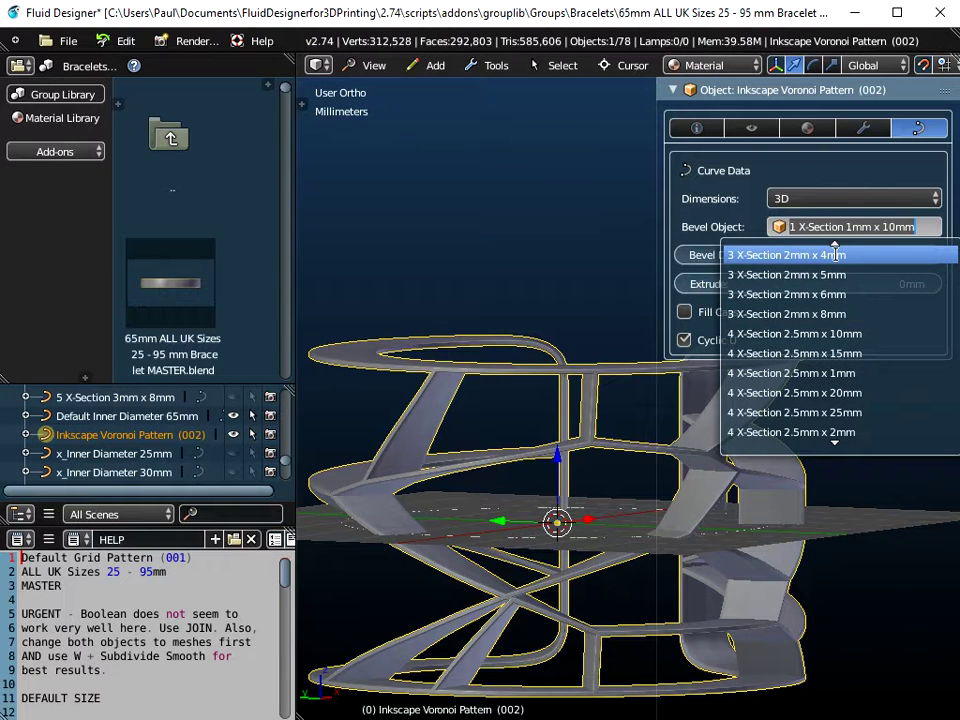
pyautogui.click(786, 255)
pyautogui.moveTo(543, 396); pyautogui.dragTo(526, 444, button='middle')
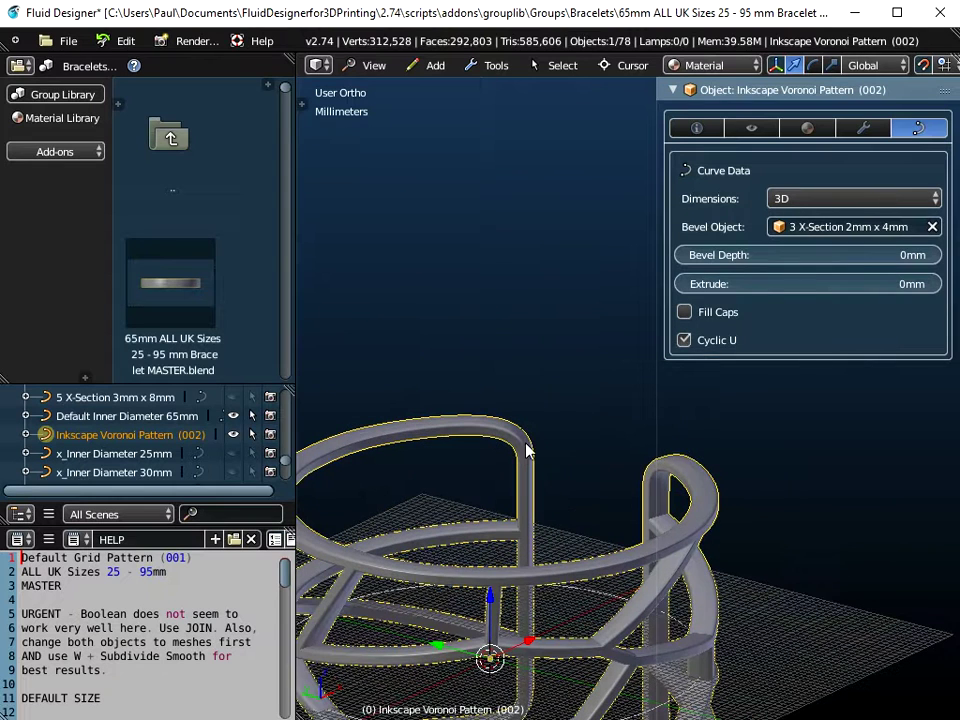
# Return the pattern's bevel object to 3 X-Section 2mm x 2mm and review the bracelet
pyautogui.click(877, 232)
pyautogui.scroll(-6, 826, 420)
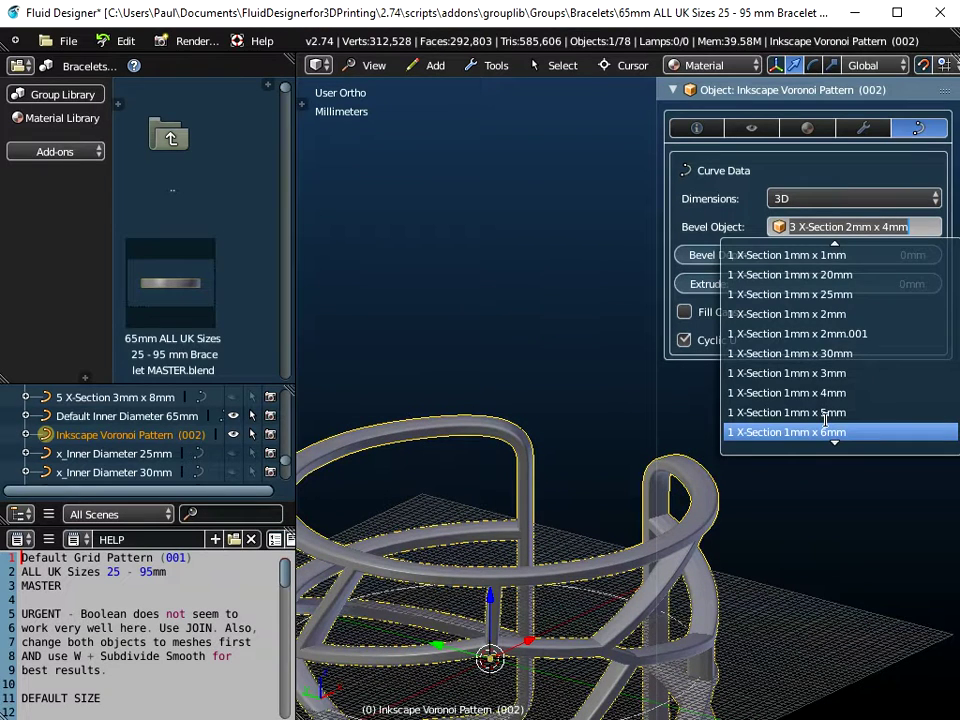
pyautogui.scroll(-13, 826, 420)
pyautogui.scroll(-3, 825, 420)
pyautogui.press('Return')
pyautogui.moveTo(524, 510); pyautogui.dragTo(538, 458, button='middle')
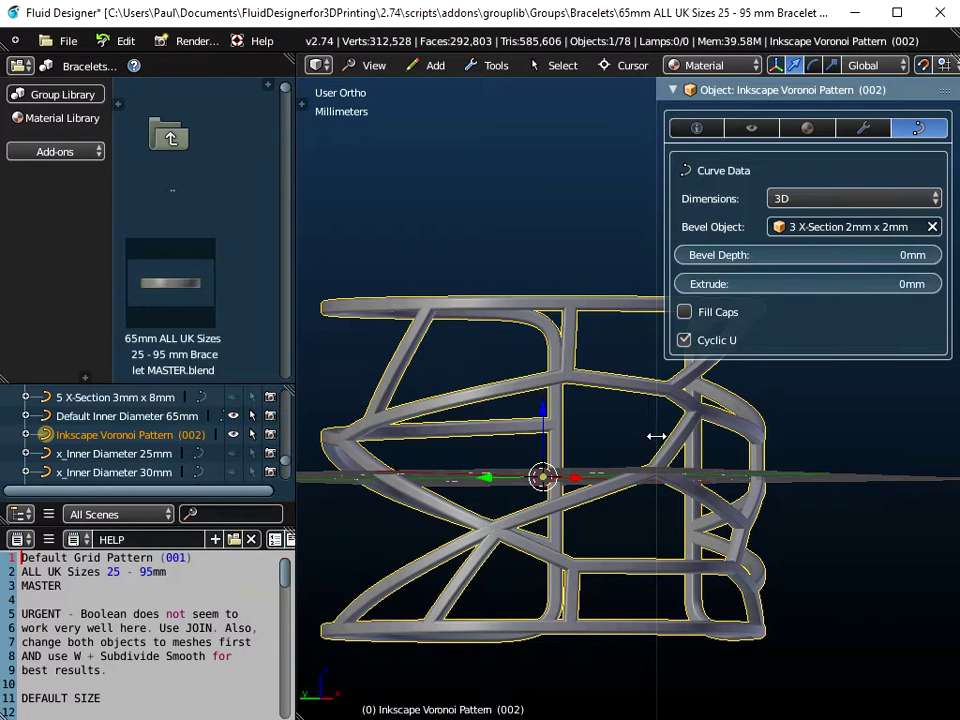
pyautogui.moveTo(657, 438); pyautogui.dragTo(784, 436)
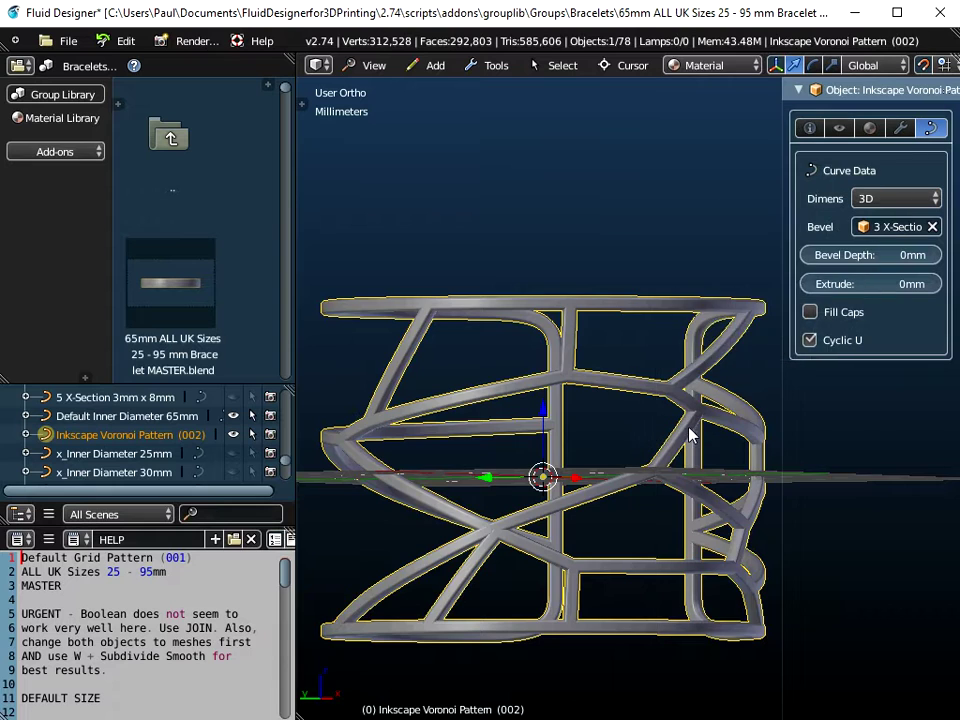
pyautogui.moveTo(784, 436); pyautogui.dragTo(678, 456, button='middle')
pyautogui.moveTo(577, 525); pyautogui.dragTo(521, 163, button='middle')
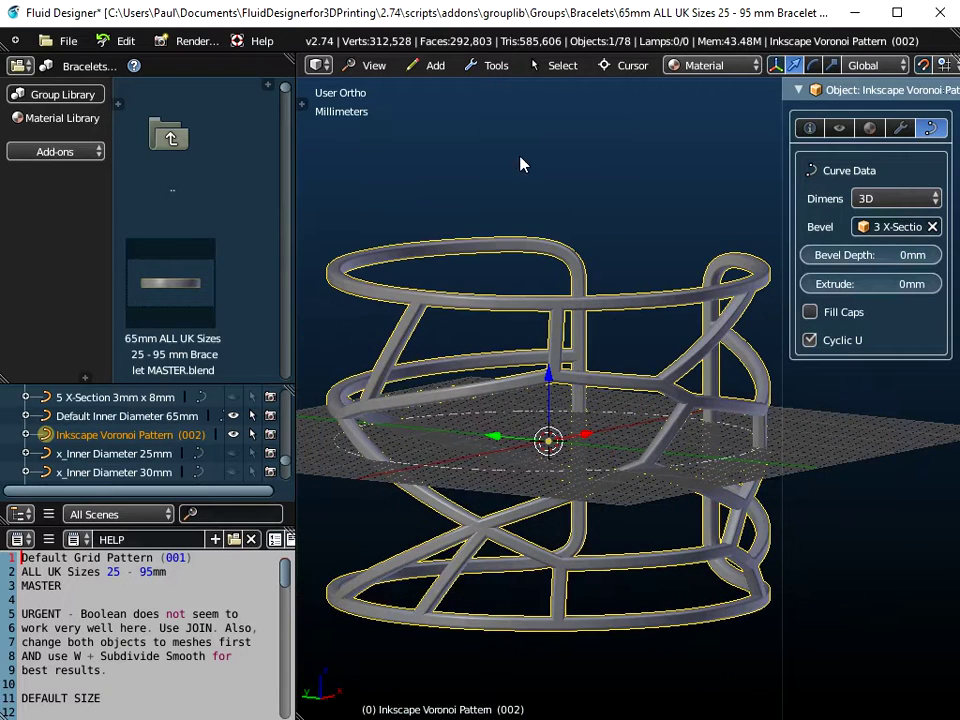
# Measure the bracelet's inner diameter with the ruler in top view
pyautogui.click(374, 65)
pyautogui.click(398, 152)
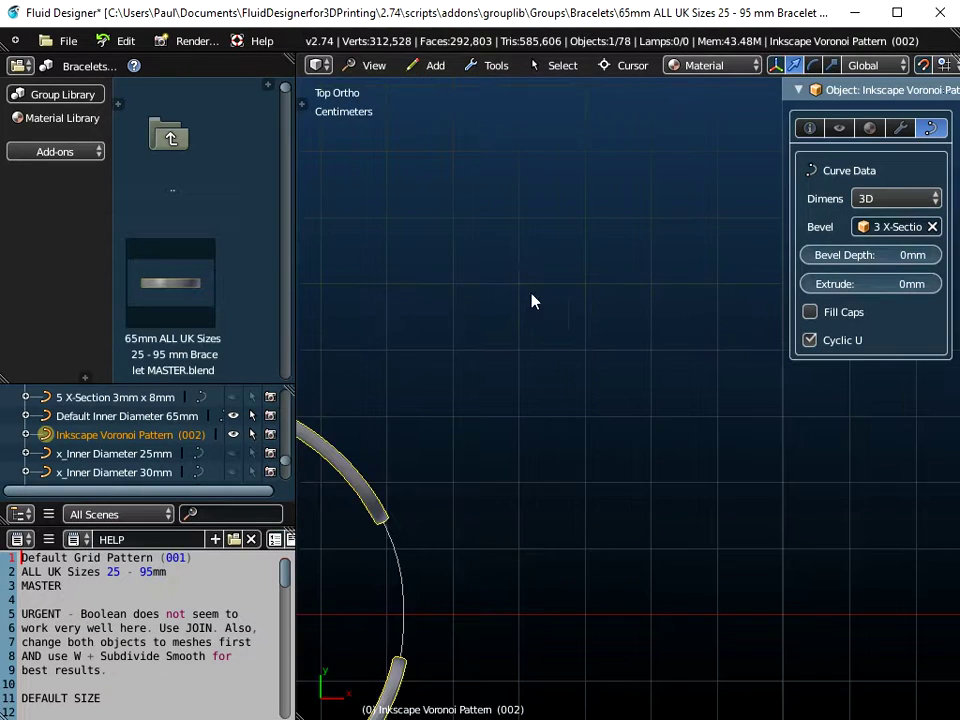
pyautogui.press('KP_Decimal')
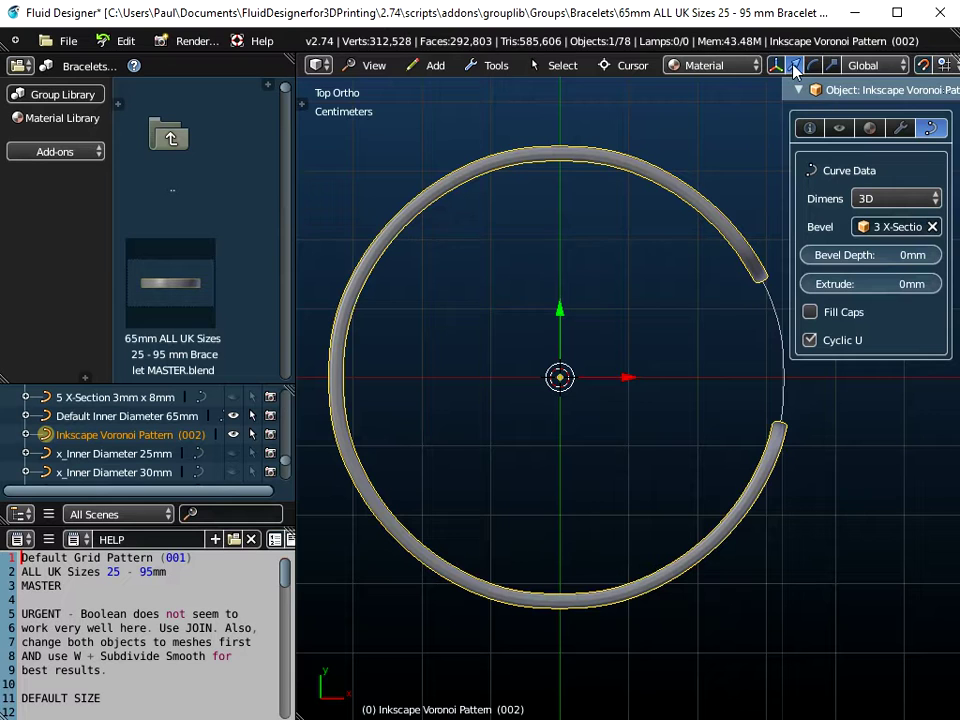
pyautogui.scroll(-2, 796, 70)
pyautogui.click(908, 69)
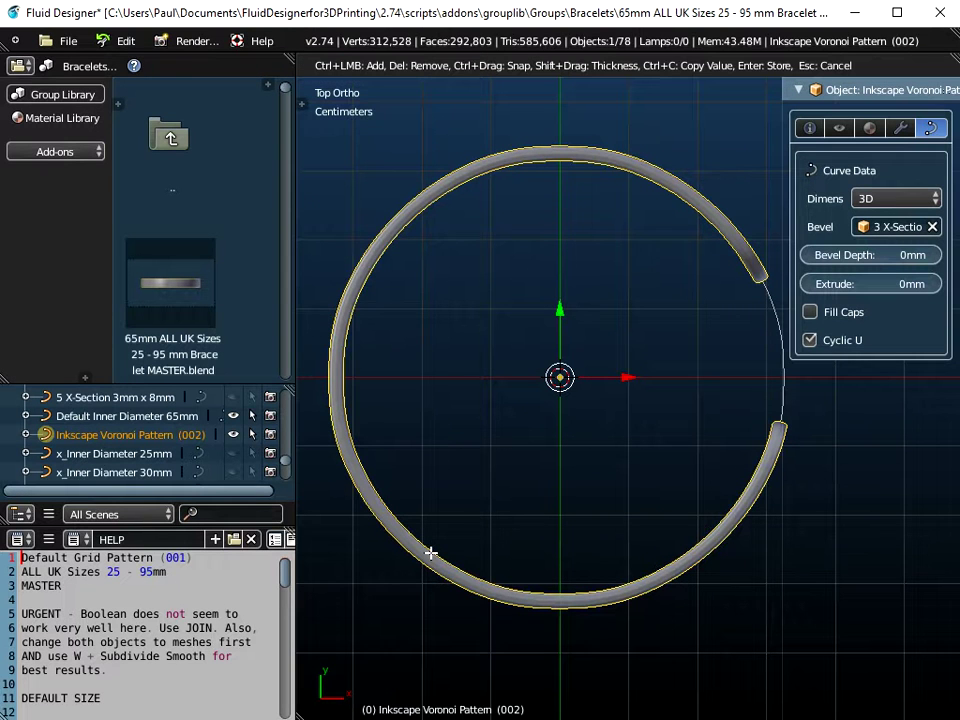
pyautogui.moveTo(435, 553); pyautogui.dragTo(676, 193)
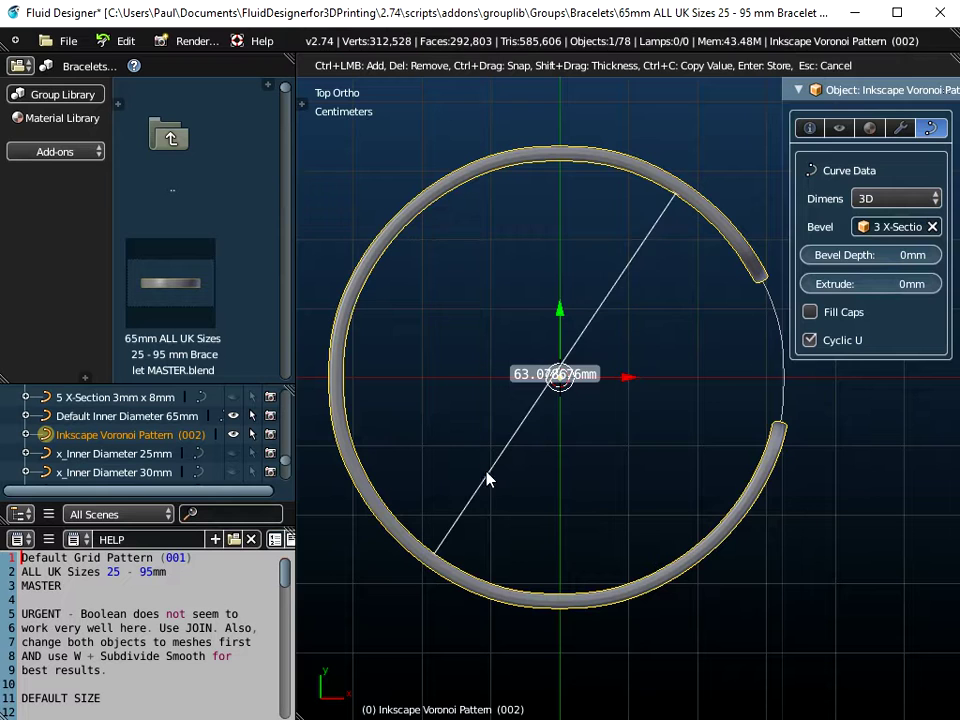
pyautogui.press('Escape')
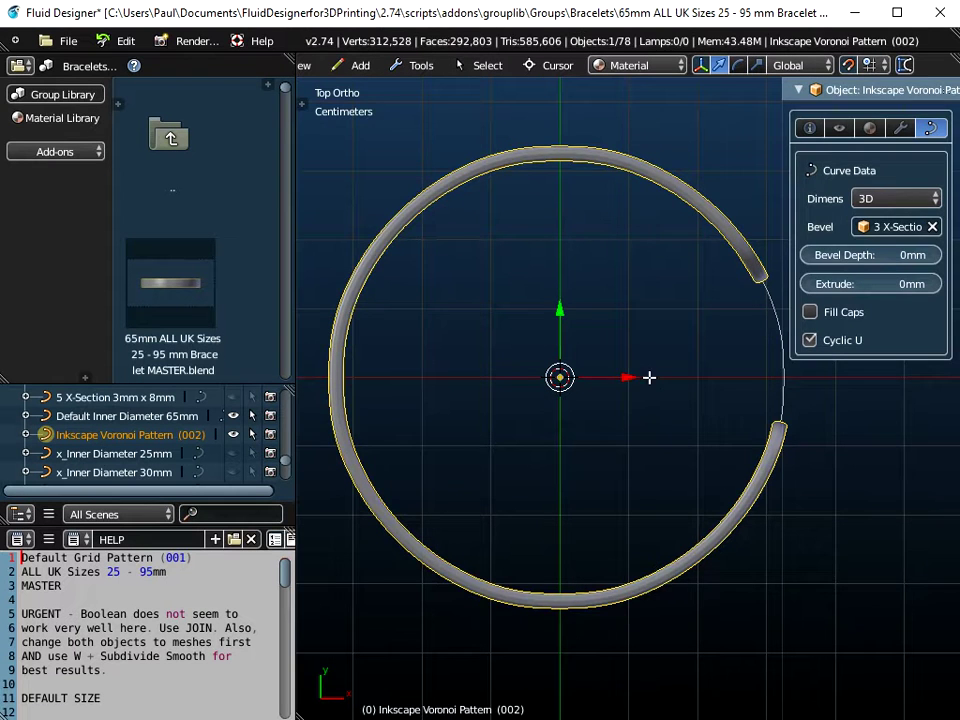
# Turn off snapping and move all of the pattern's points about 1 mm outward along Y in Edit Mode
pyautogui.press('Tab')
pyautogui.scroll(5, 575, 385)
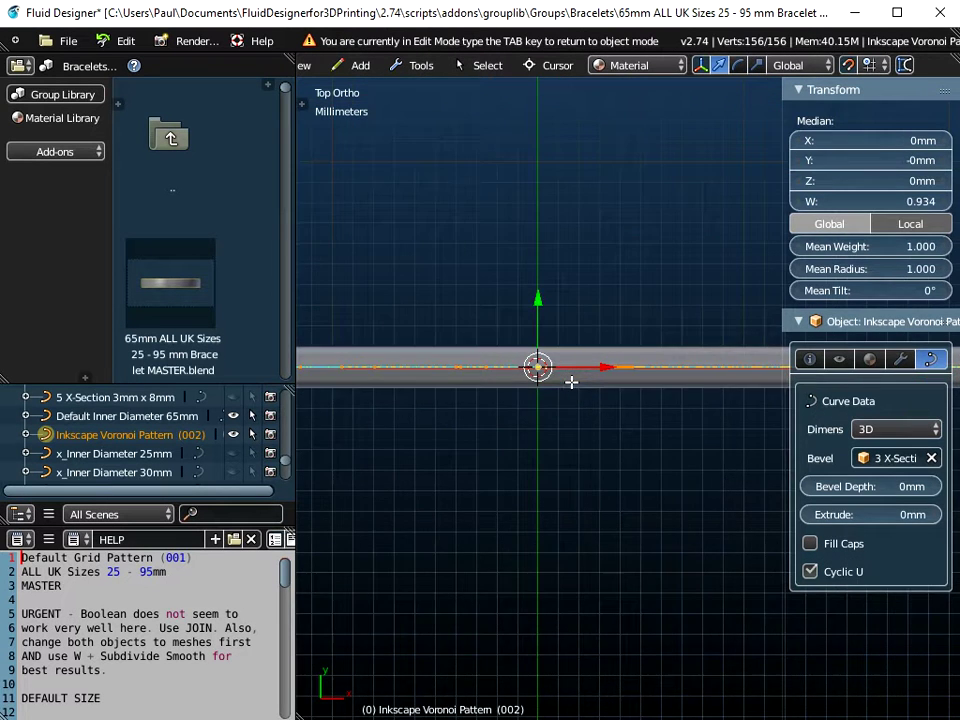
pyautogui.scroll(1, 555, 360)
pyautogui.click(847, 65)
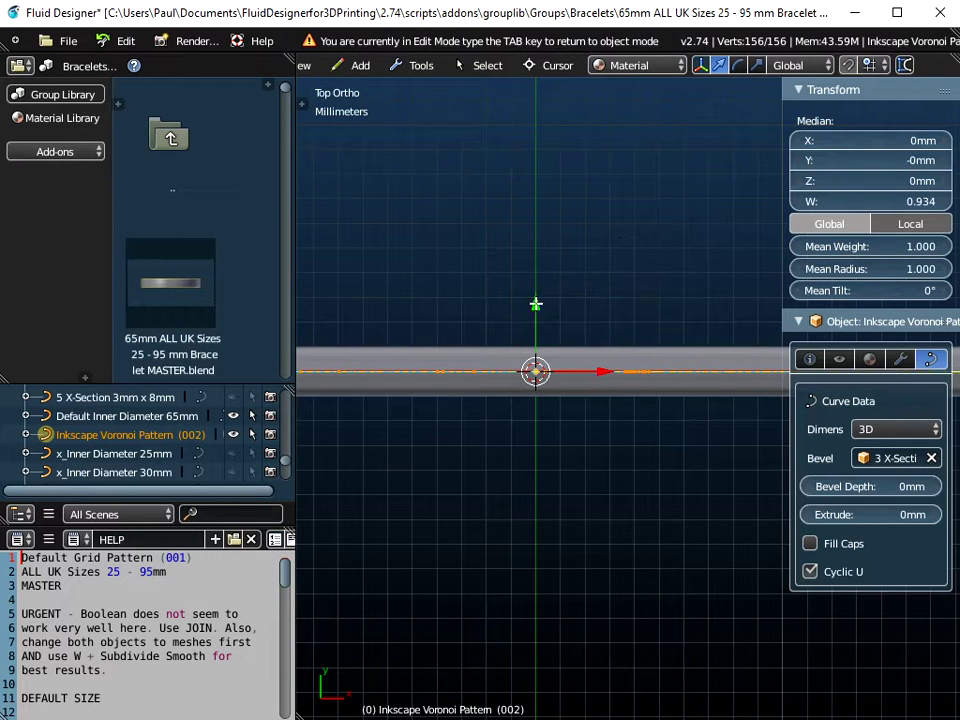
pyautogui.moveTo(535, 304); pyautogui.dragTo(531, 280)
pyautogui.press('Tab')
pyautogui.scroll(-6, 547, 364)
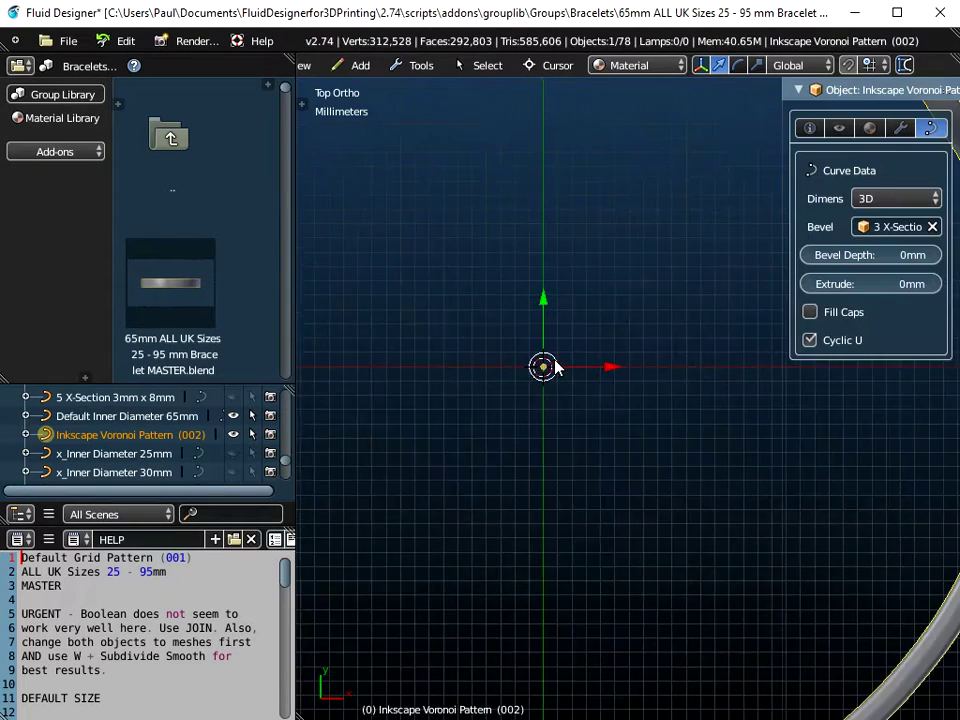
# Measure the bracelet's inner diameter again with the ruler, repeating the measurement from the exact top view
pyautogui.moveTo(549, 364); pyautogui.dragTo(578, 439, button='middle')
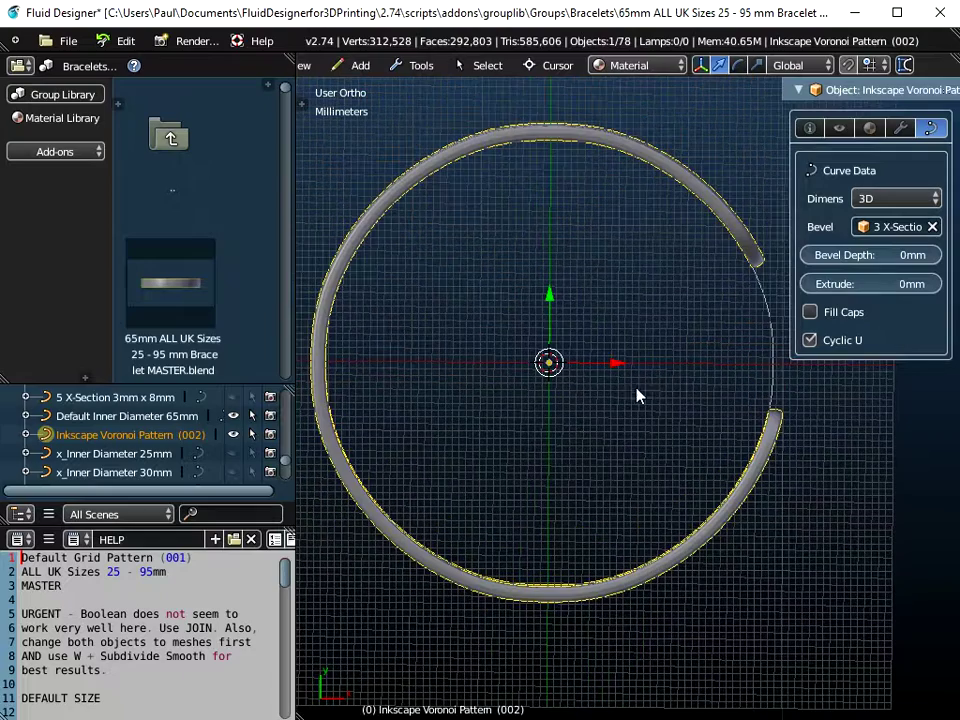
pyautogui.click(905, 67)
pyautogui.moveTo(421, 543); pyautogui.dragTo(672, 183)
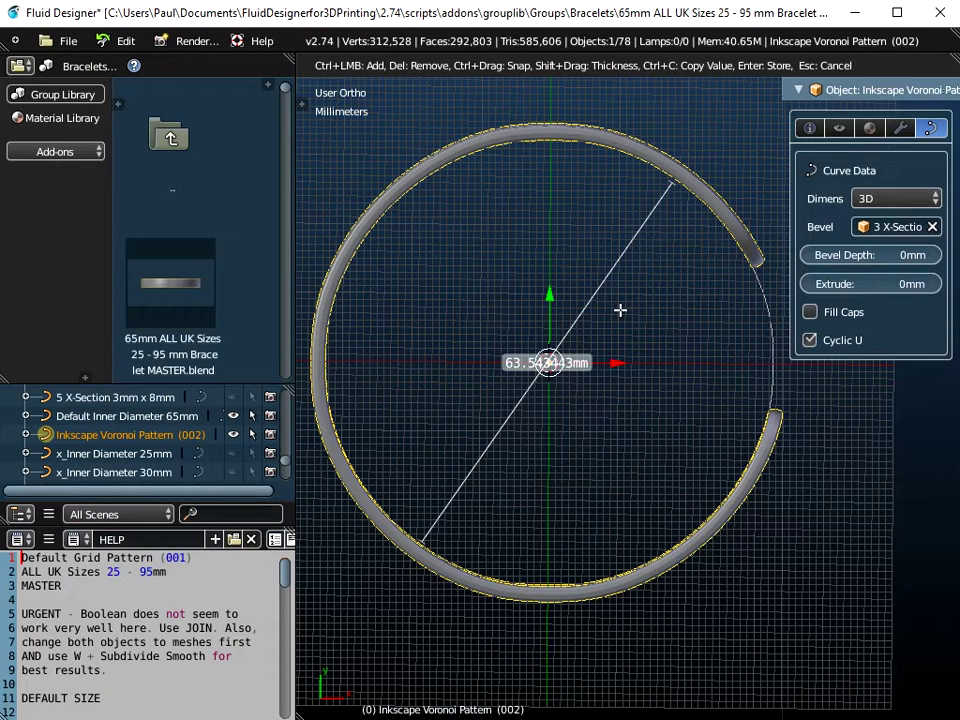
pyautogui.press('Escape')
pyautogui.scroll(2, 365, 70)
pyautogui.click(366, 65)
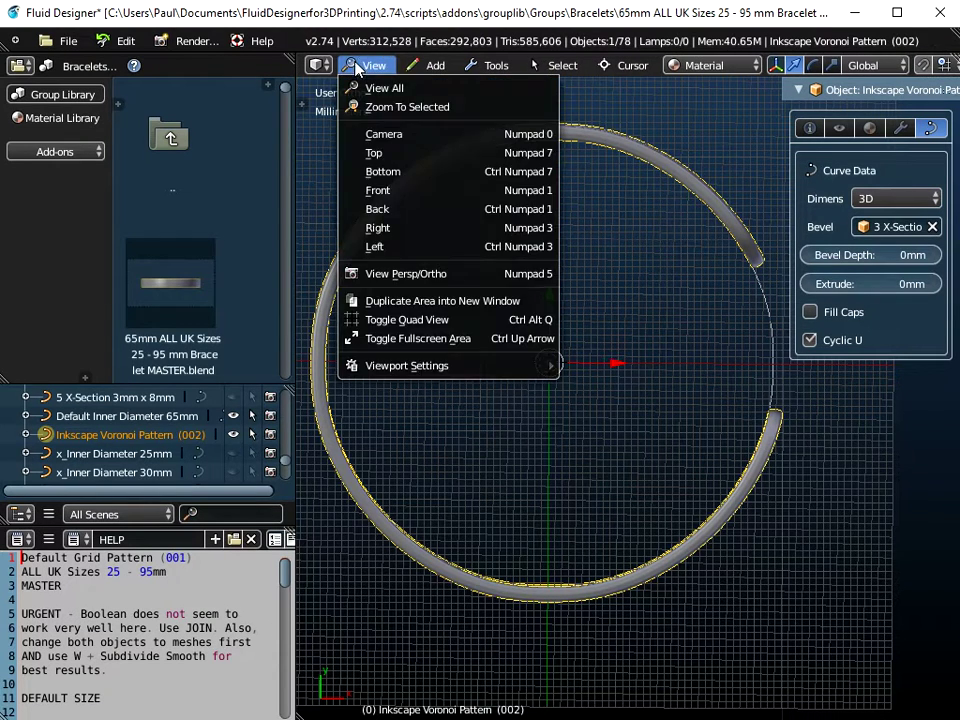
pyautogui.click(405, 151)
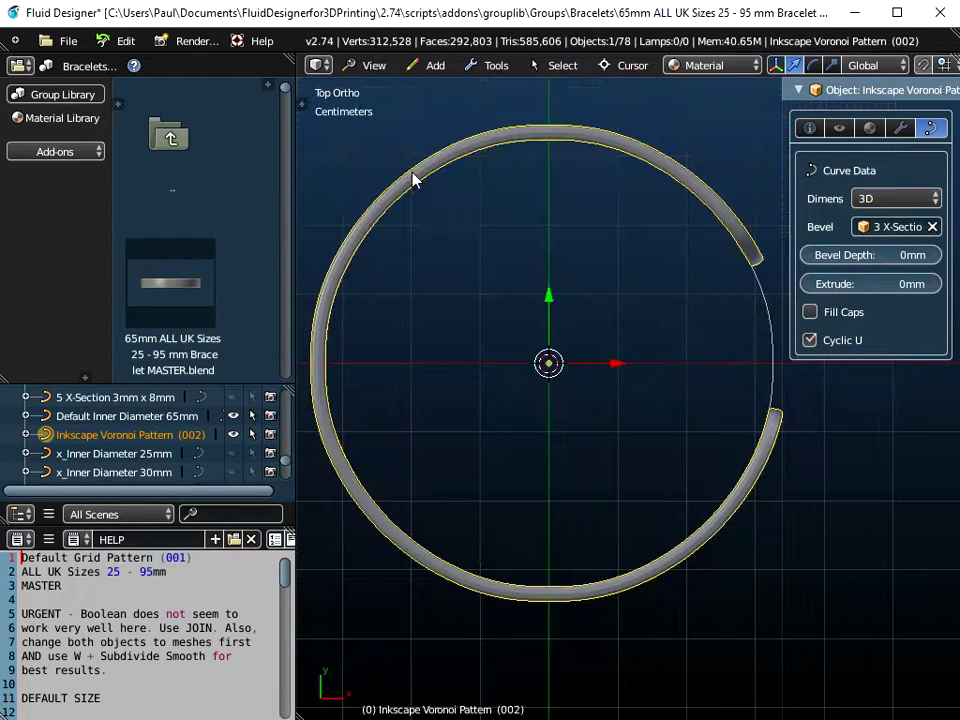
pyautogui.scroll(-2, 889, 70)
pyautogui.click(888, 68)
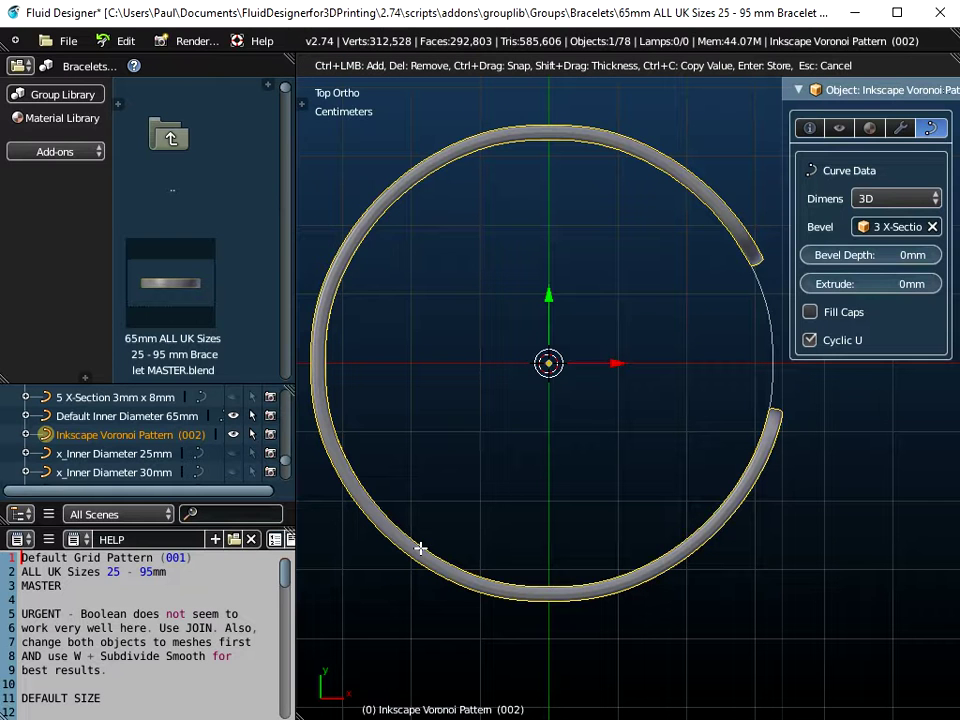
pyautogui.moveTo(422, 546); pyautogui.dragTo(667, 175)
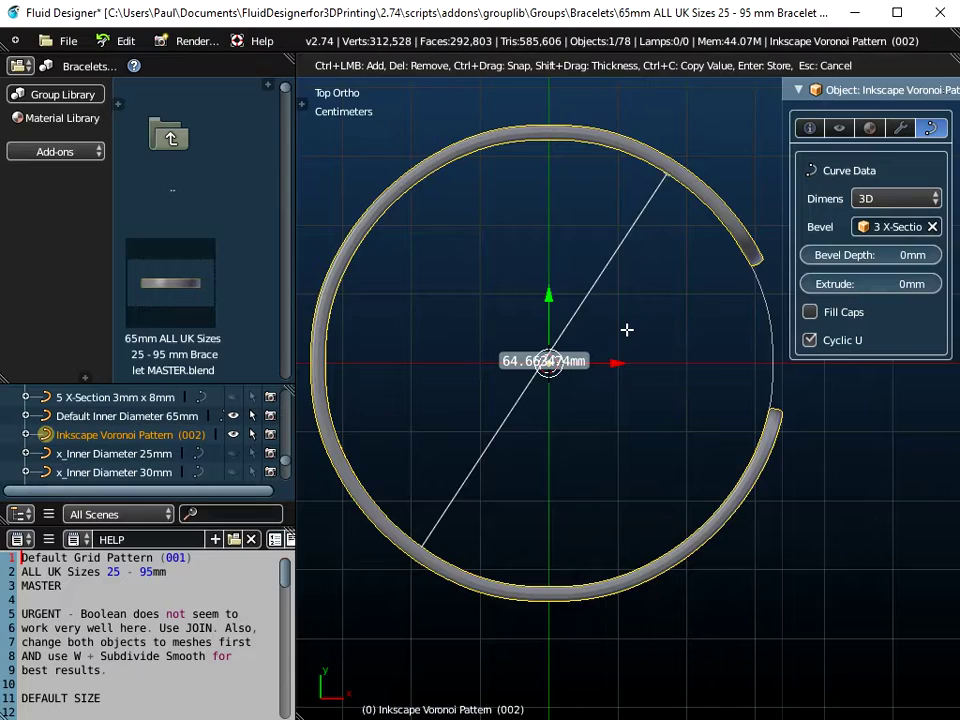
pyautogui.press('Escape')
# Scale all of the Voronoi pattern's points along Z in front view to a little under half the bracelet's height
pyautogui.scroll(-3, 630, 340)
pyautogui.moveTo(632, 349); pyautogui.dragTo(560, 220, button='middle')
pyautogui.scroll(3, 360, 70)
pyautogui.click(370, 65)
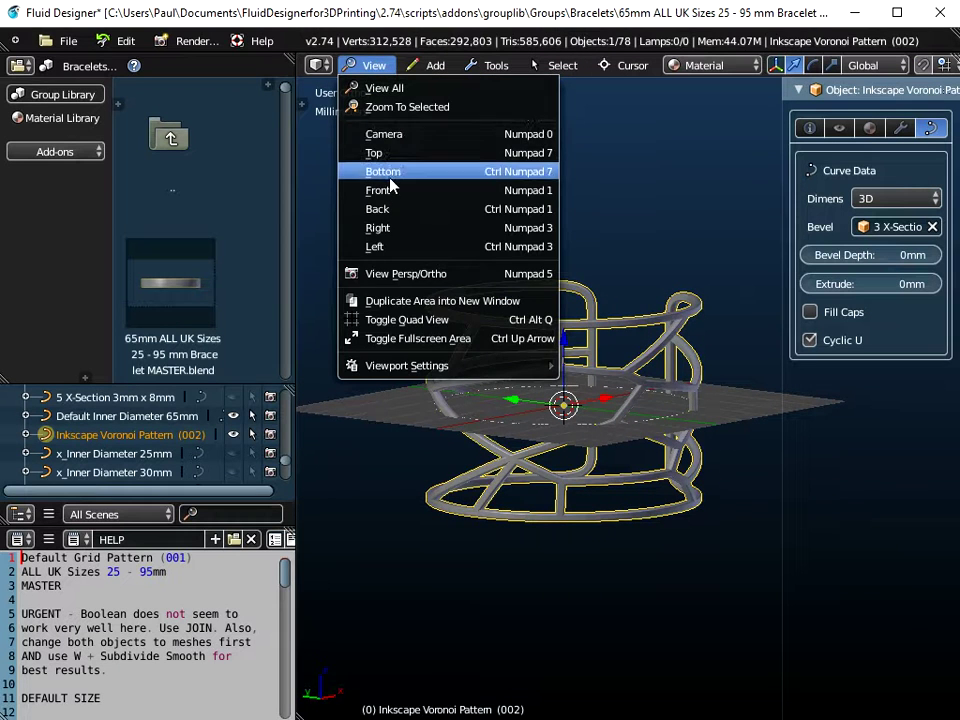
pyautogui.click(393, 196)
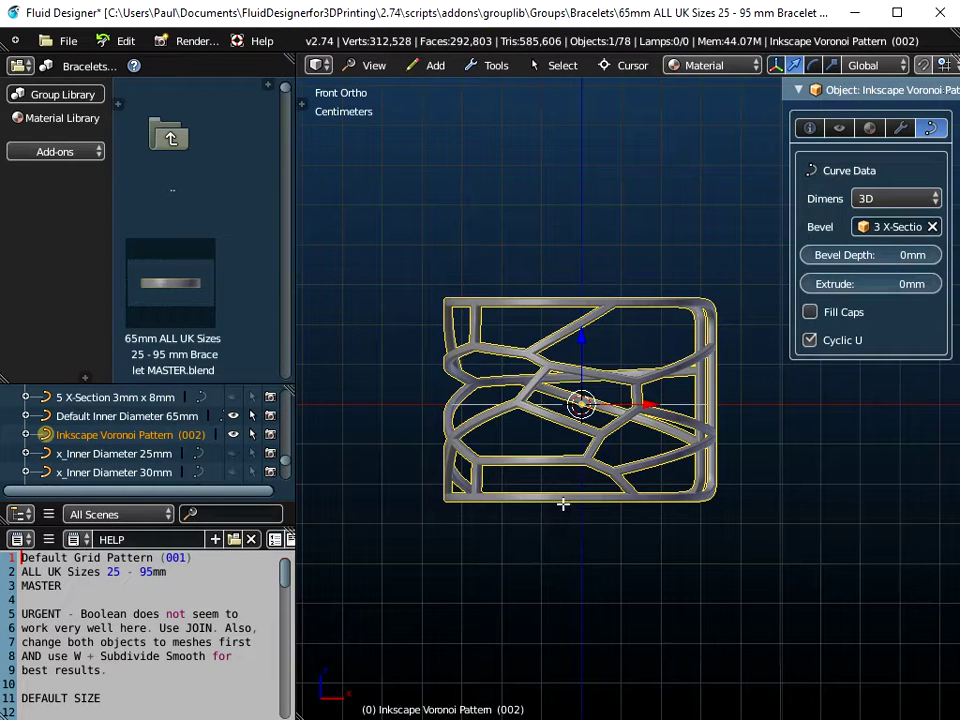
pyautogui.press('Tab')
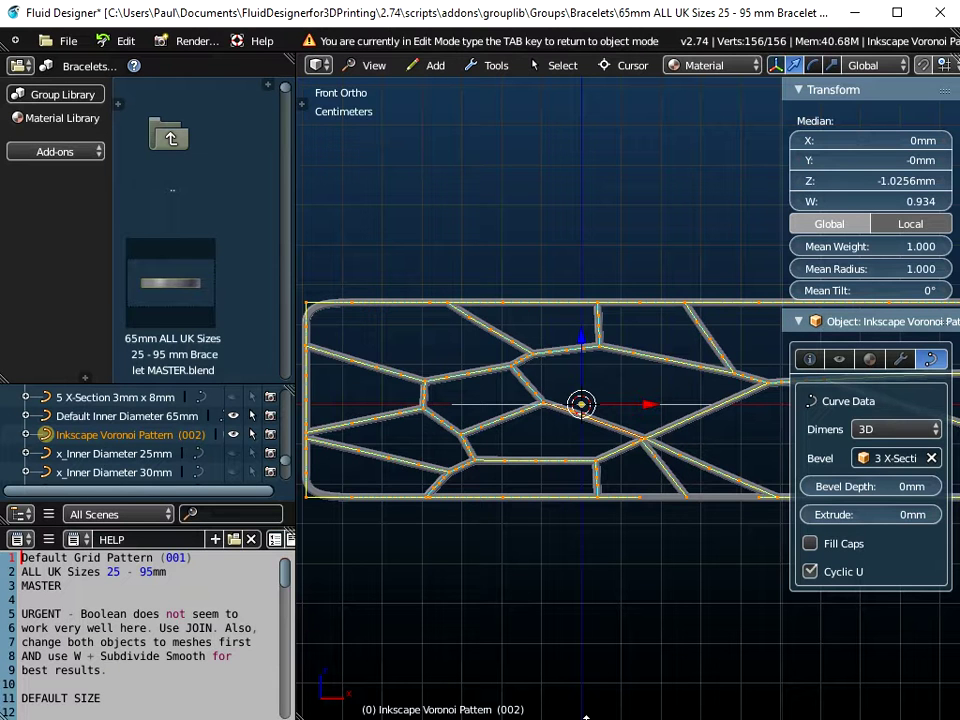
pyautogui.press('s')
pyautogui.press('z')
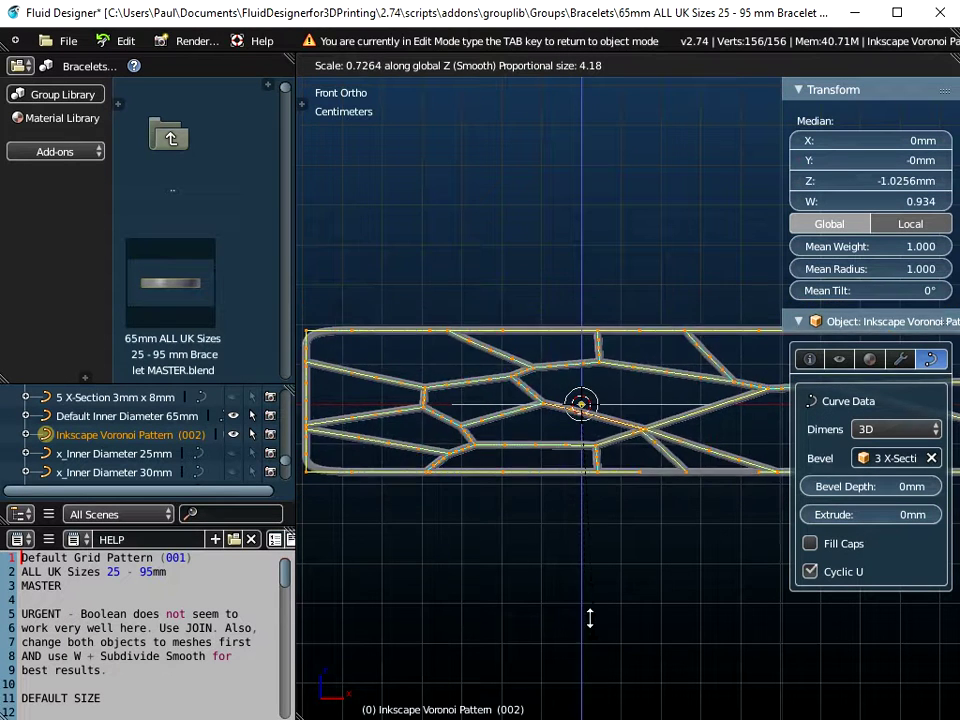
pyautogui.click(577, 550)
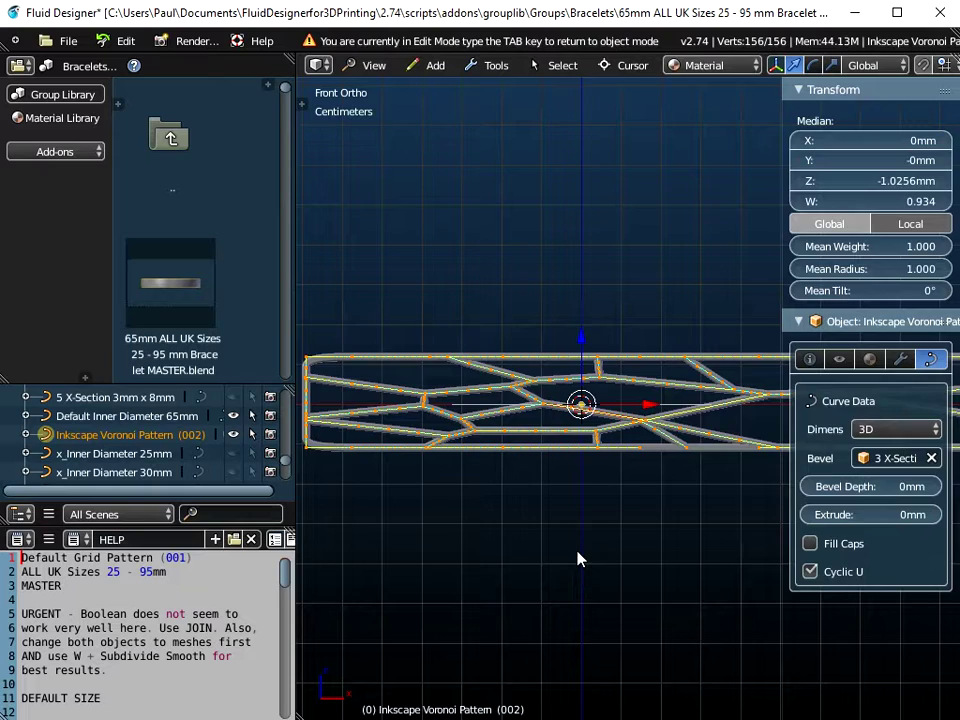
# Return to Object Mode and apply the scale of the Voronoi pattern
pyautogui.press('Tab')
pyautogui.hotkey('ctrl', 'a')
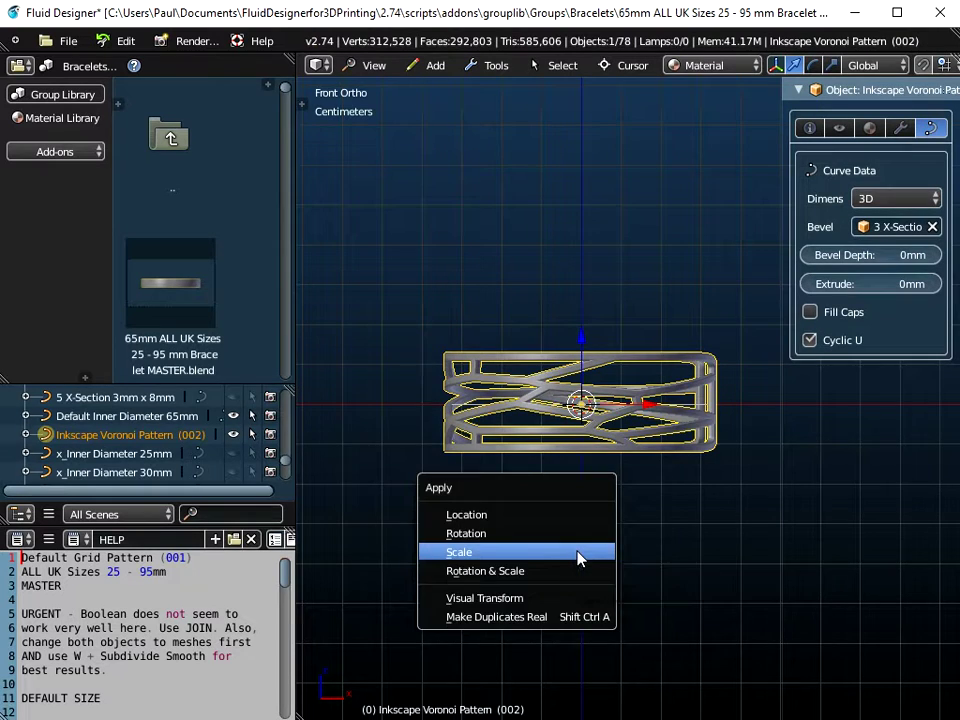
pyautogui.click(577, 553)
pyautogui.moveTo(456, 465); pyautogui.dragTo(613, 514, button='middle')
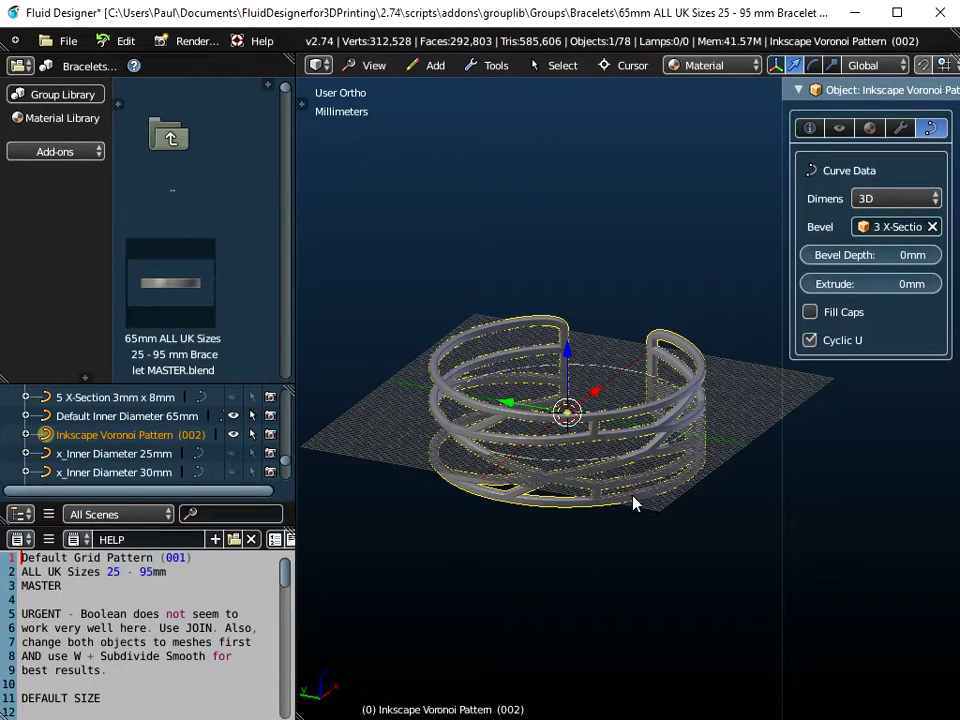
# View the reference bracelet picture in Photos, return to Fluid Designer and examine how the bracelet's struts join up close
pyautogui.hotkey('alt', 'Tab')
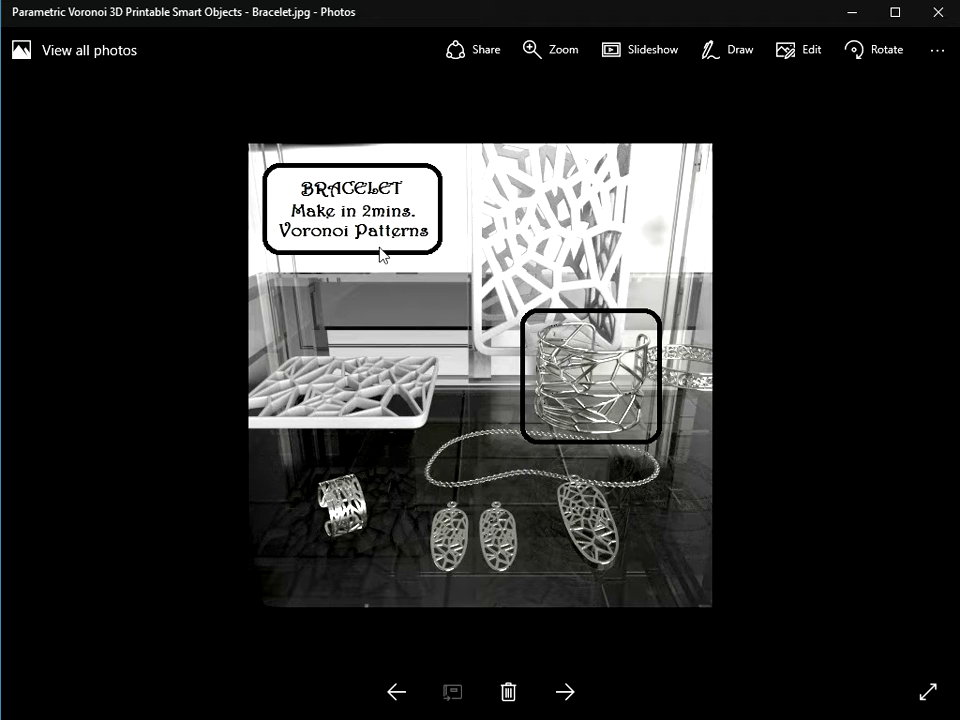
pyautogui.hotkey('alt', 'Tab')
pyautogui.moveTo(561, 410)
pyautogui.mouseDown(button='middle')
pyautogui.moveTo(558, 485)
pyautogui.moveTo(560, 437)
pyautogui.moveTo(578, 414)
pyautogui.mouseUp(button='middle')
pyautogui.scroll(6, 521, 431)
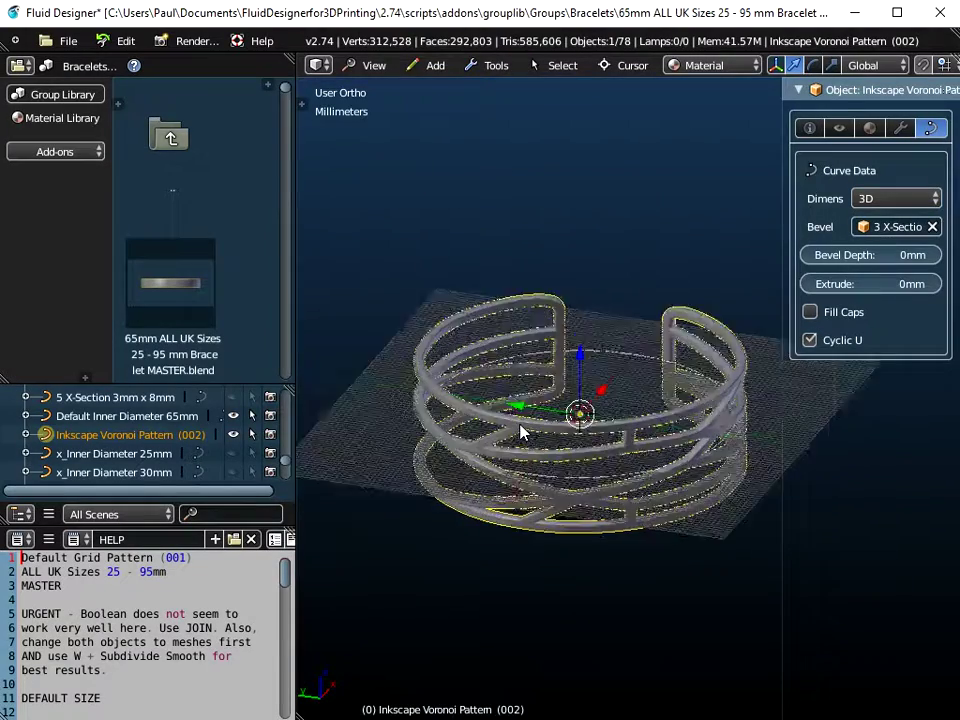
pyautogui.scroll(4, 515, 431)
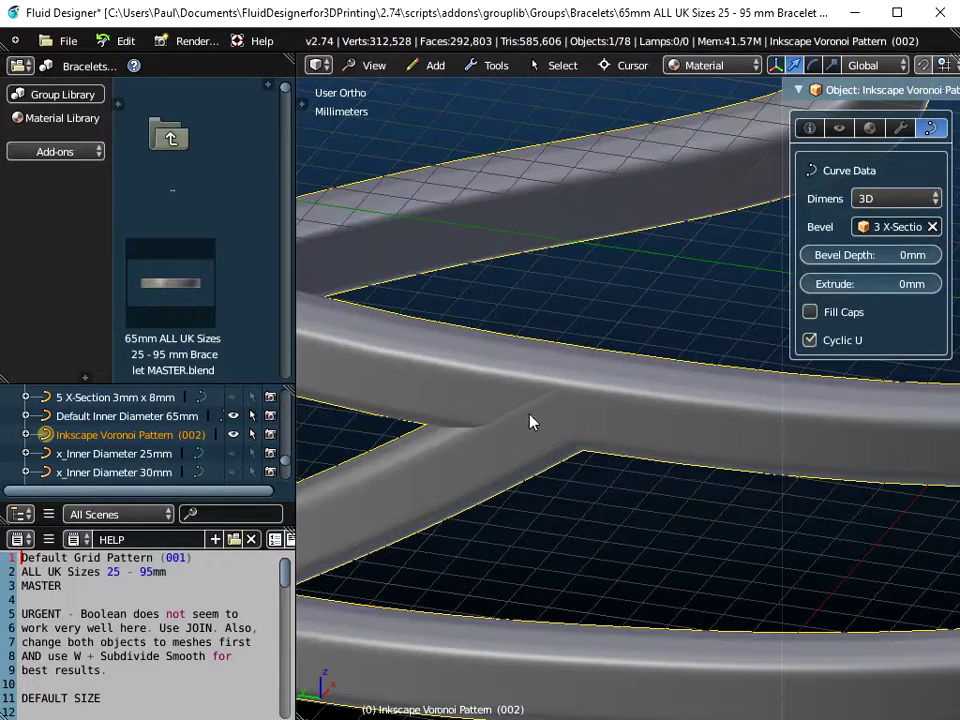
pyautogui.scroll(-5, 555, 426)
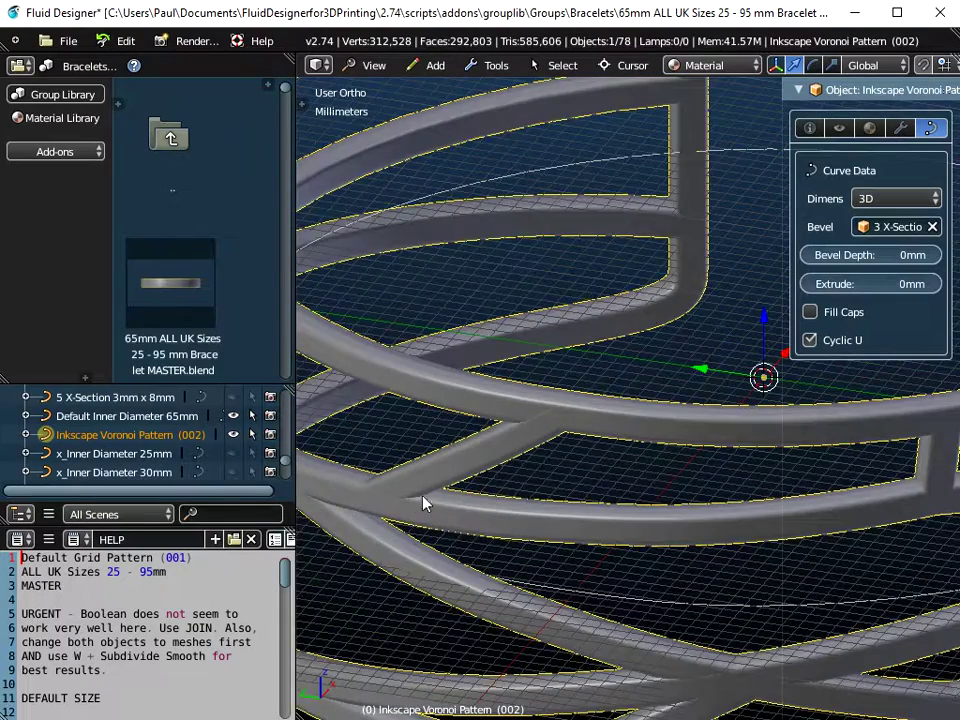
pyautogui.moveTo(466, 487); pyautogui.dragTo(656, 435, button='middle')
pyautogui.moveTo(585, 444); pyautogui.dragTo(489, 523, button='middle')
pyautogui.scroll(-4, 551, 508)
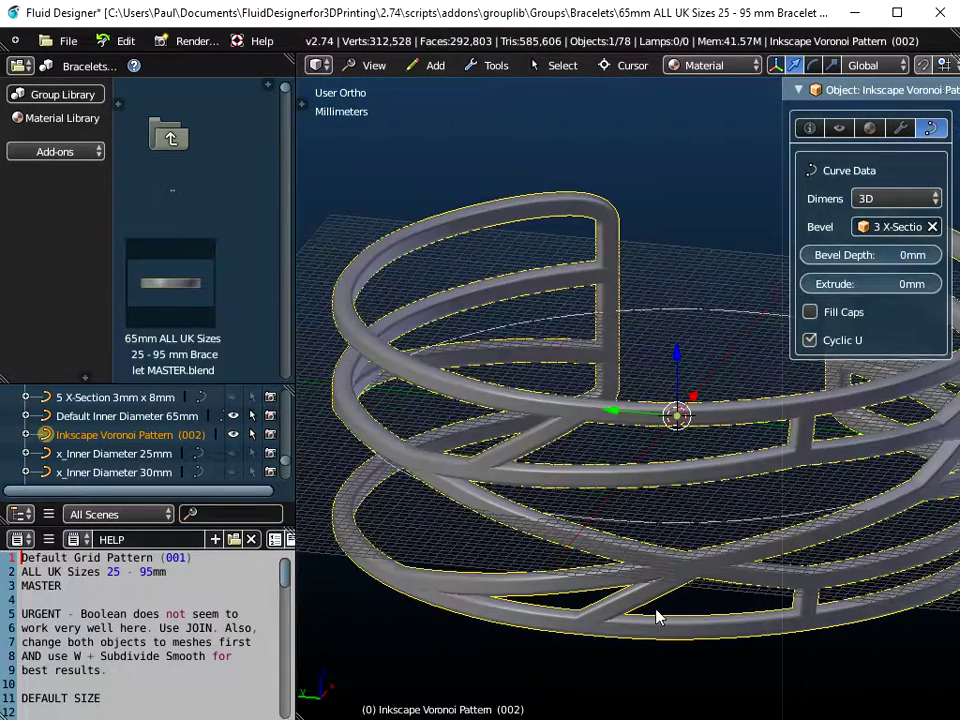
pyautogui.scroll(5, 636, 608)
pyautogui.scroll(3, 563, 637)
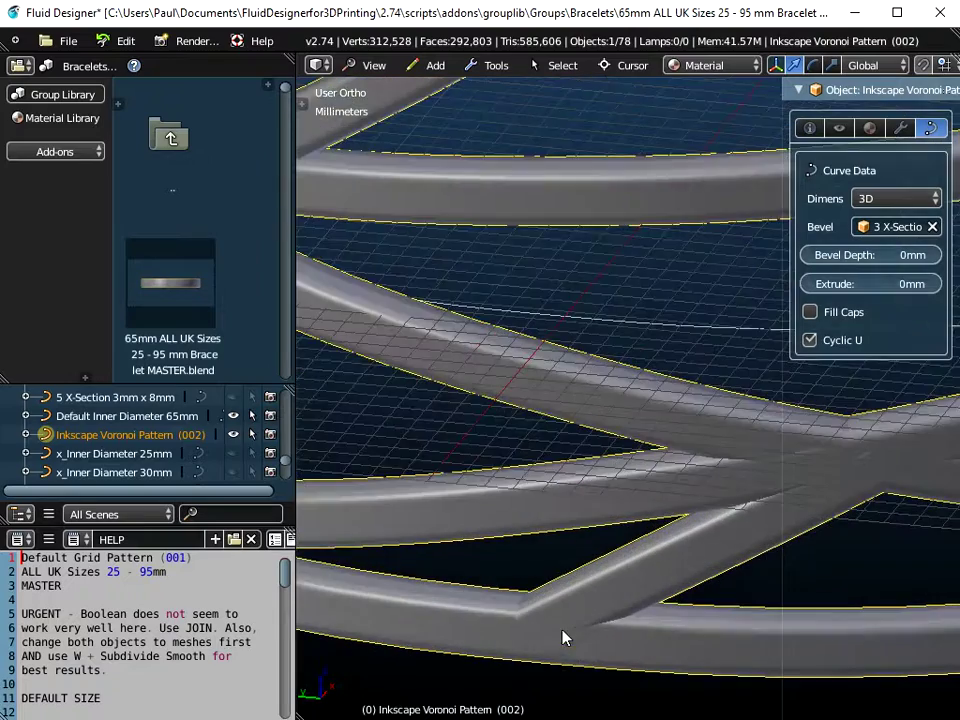
pyautogui.moveTo(619, 630); pyautogui.dragTo(543, 644, button='middle')
pyautogui.scroll(-5, 575, 566)
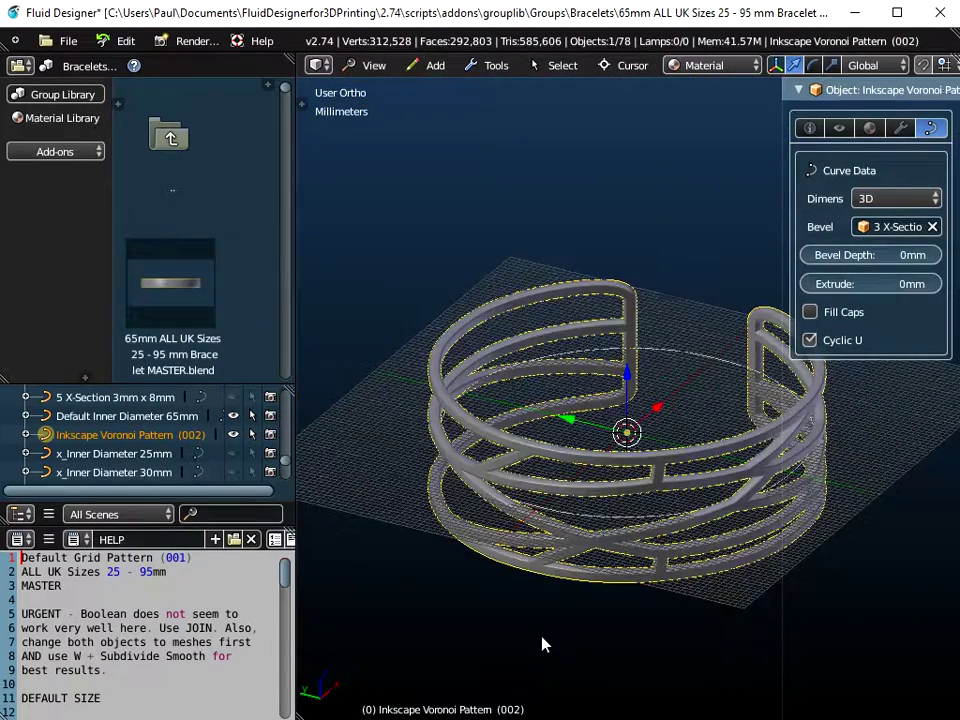